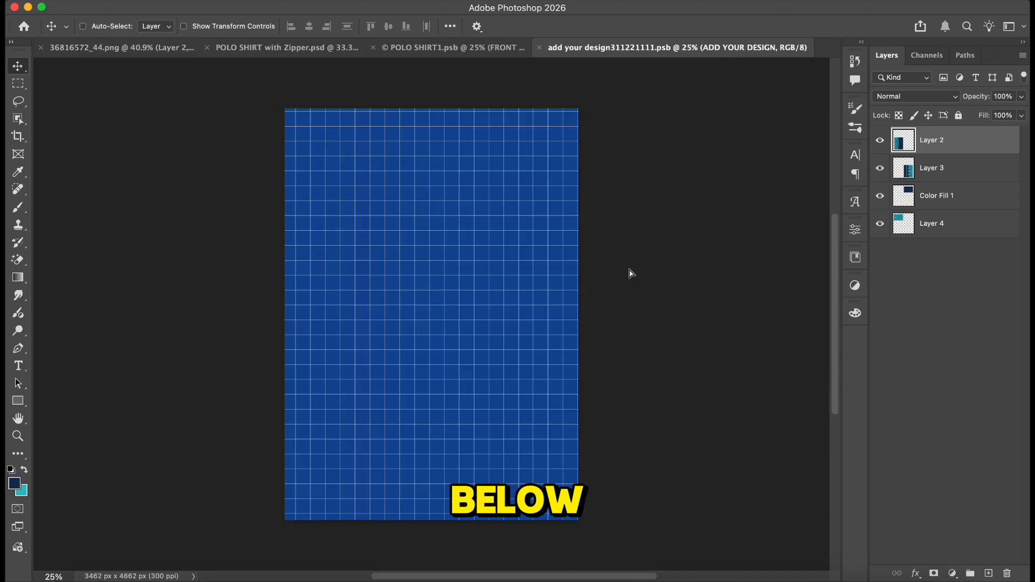
# Step: Stretch the wavy teal pattern artwork across the canvas width, save it and check it on the polo shirt mockup
pyautogui.hotkey('ctrl', 't')
pyautogui.moveTo(499, 314); pyautogui.dragTo(577, 318)
pyautogui.press('Return')
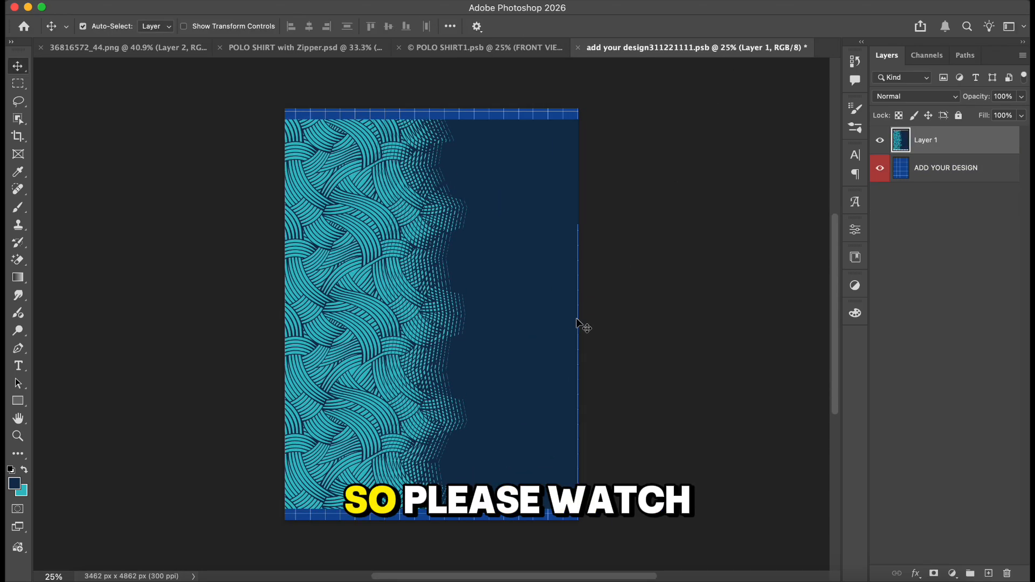
pyautogui.hotkey('ctrl', 's')
pyautogui.click(419, 49)
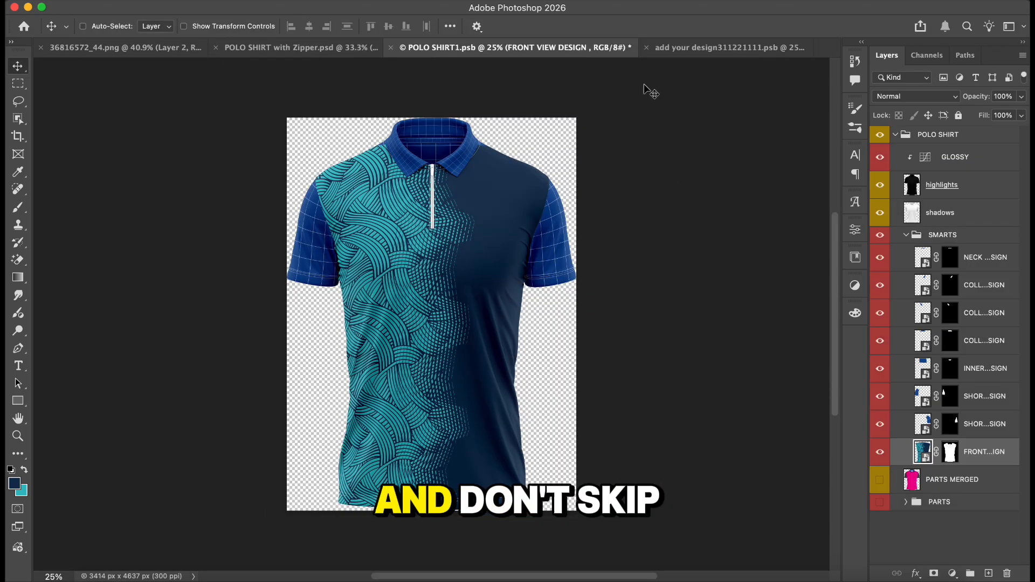
# Step: Add a dark navy solid color fill layer directly above the ADD YOUR DESIGN layer in the front design file
pyautogui.click(709, 47)
pyautogui.click(983, 170)
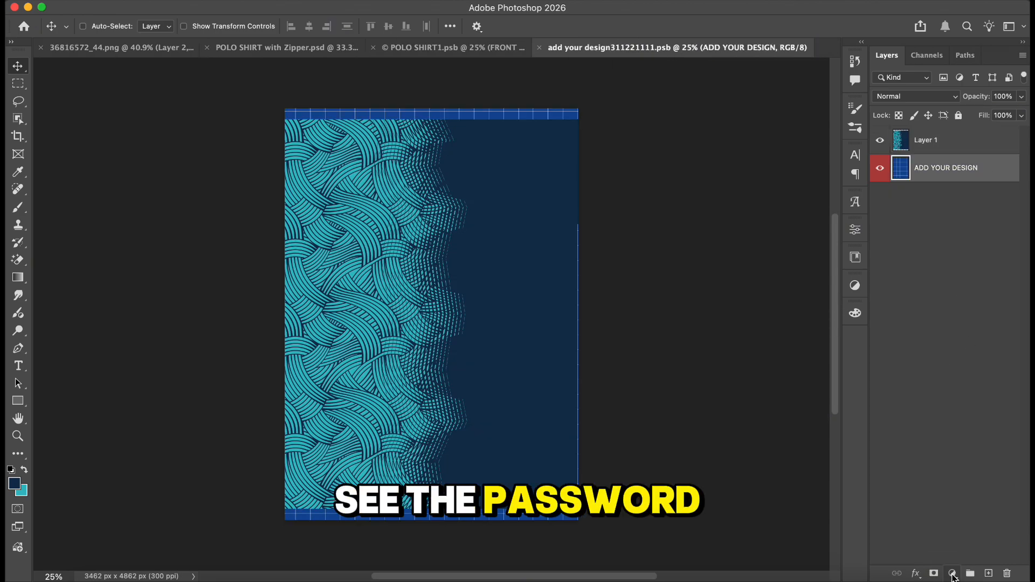
pyautogui.click(951, 573)
pyautogui.click(945, 535)
# Step: Shift the pattern on Layer 1 slightly left, save the design and check it on the shirt mockup
pyautogui.click(965, 142)
pyautogui.click(966, 143)
pyautogui.hotkey('ctrl', 't')
pyautogui.moveTo(527, 265); pyautogui.dragTo(506, 264)
pyautogui.hotkey('ctrl', 's')
pyautogui.press('Return')
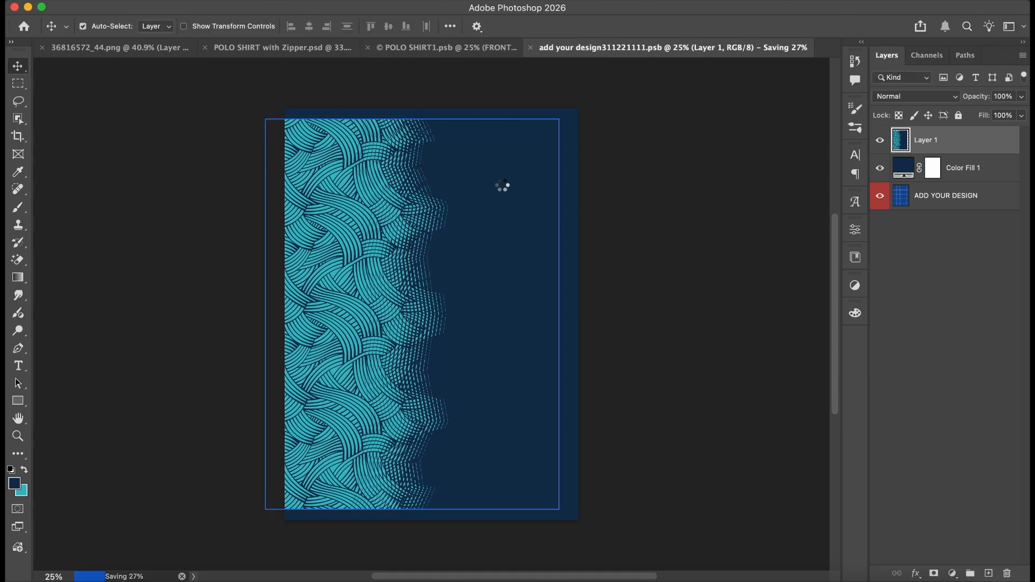
pyautogui.click(438, 50)
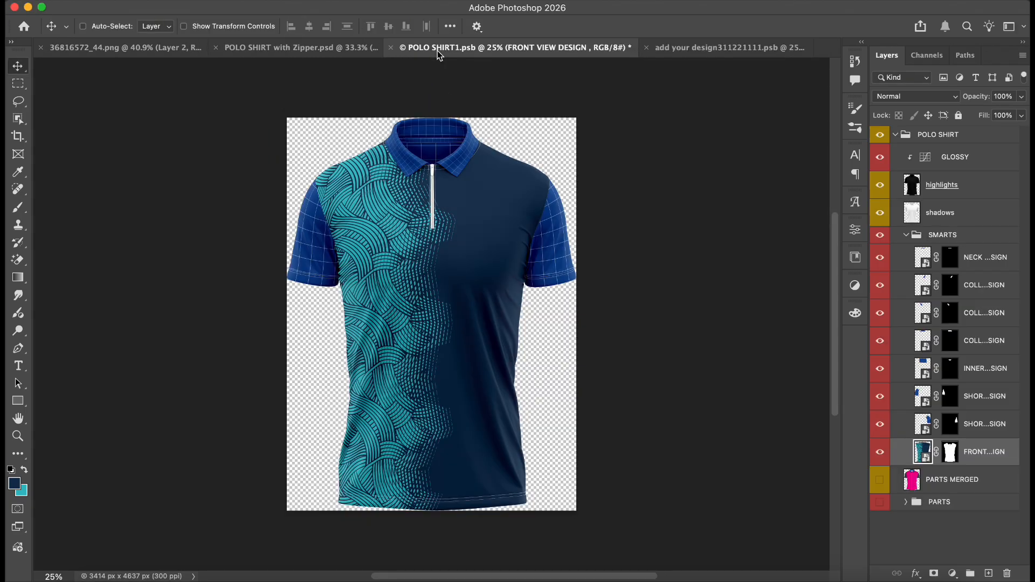
# Step: Draw a full-height vertical teal stripe about 143 px wide on the navy area beside the pattern in the front design
pyautogui.click(684, 51)
pyautogui.press('u')
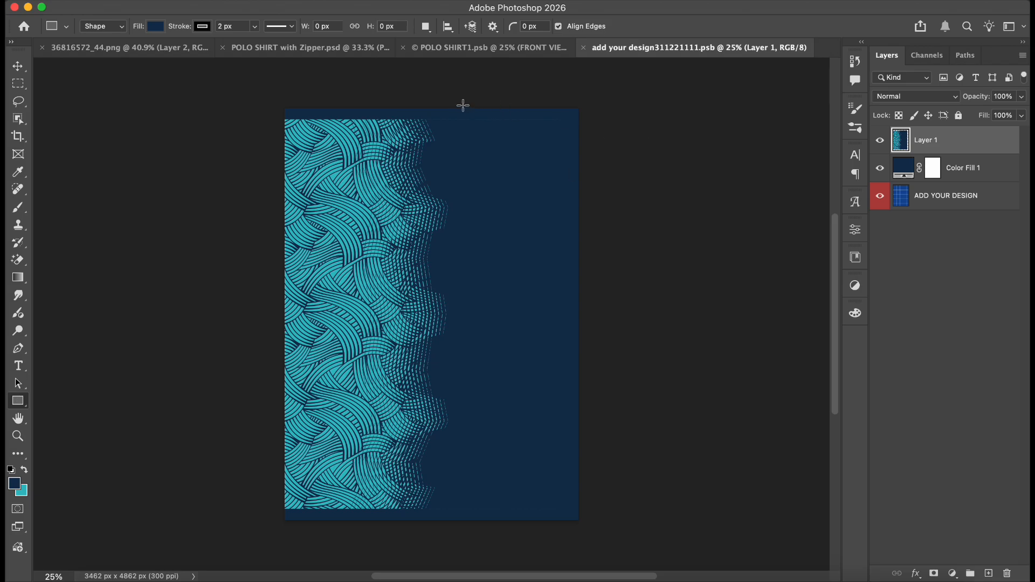
pyautogui.moveTo(462, 104); pyautogui.dragTo(473, 526)
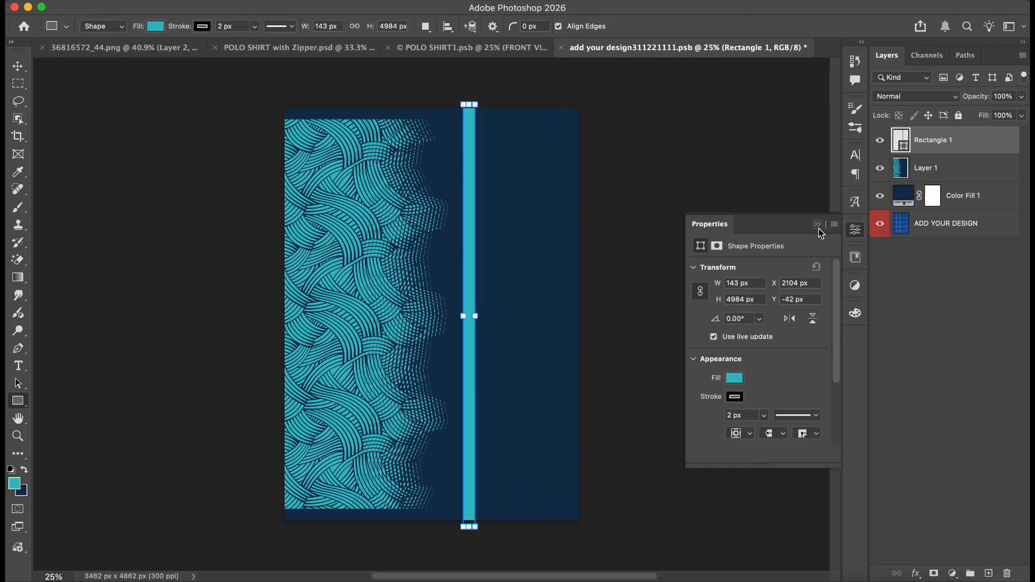
# Step: Duplicate the teal stripe as a thinner stripe to its right, save the design and check the mockup
pyautogui.moveTo(950, 153); pyautogui.dragTo(950, 152)
pyautogui.press('v')
pyautogui.moveTo(470, 324); pyautogui.dragTo(490, 318)
pyautogui.hotkey('ctrl', 't')
pyautogui.press('Return')
pyautogui.hotkey('ctrl', 's')
pyautogui.click(440, 45)
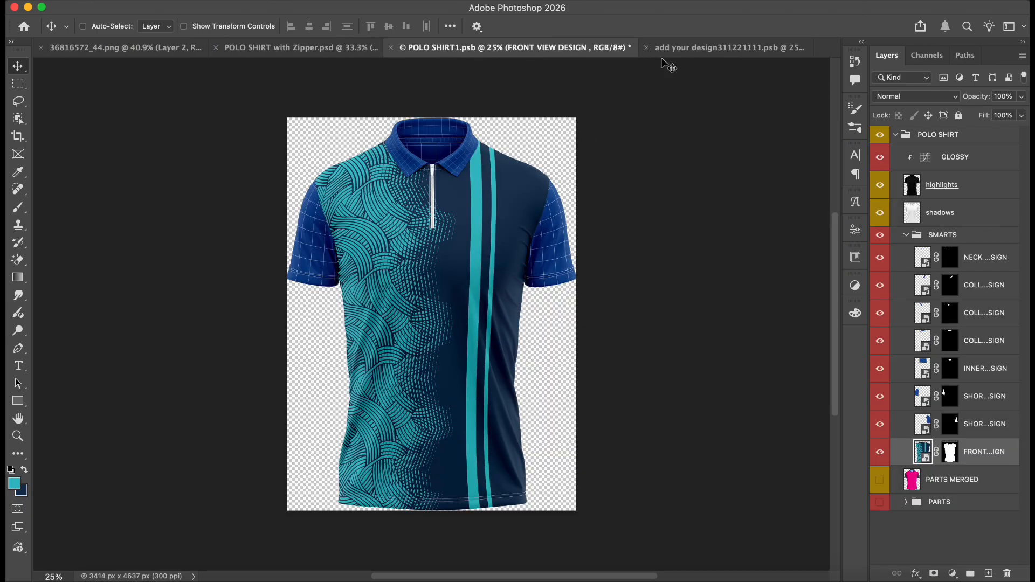
# Step: Scale both stripes together to about 75% width, shift them closer to the pattern, and save the design to update the mockup
pyautogui.click(680, 48)
pyautogui.hotkey('ctrl', 't')
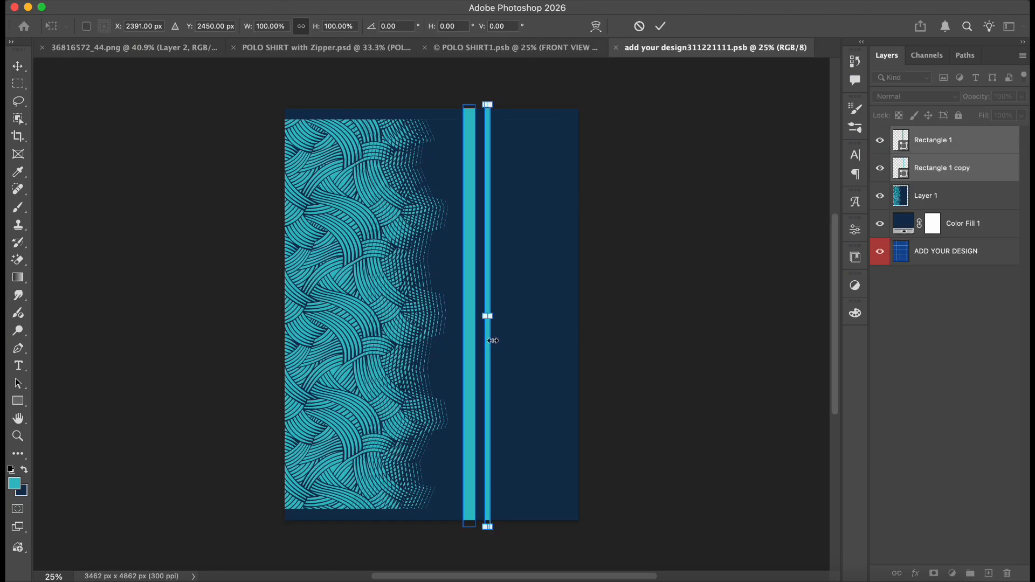
pyautogui.click(944, 150)
pyautogui.keyDown('shift'); pyautogui.click(943, 167); pyautogui.keyUp('shift')
pyautogui.hotkey('ctrl', 't')
pyautogui.moveTo(489, 317); pyautogui.dragTo(480, 319)
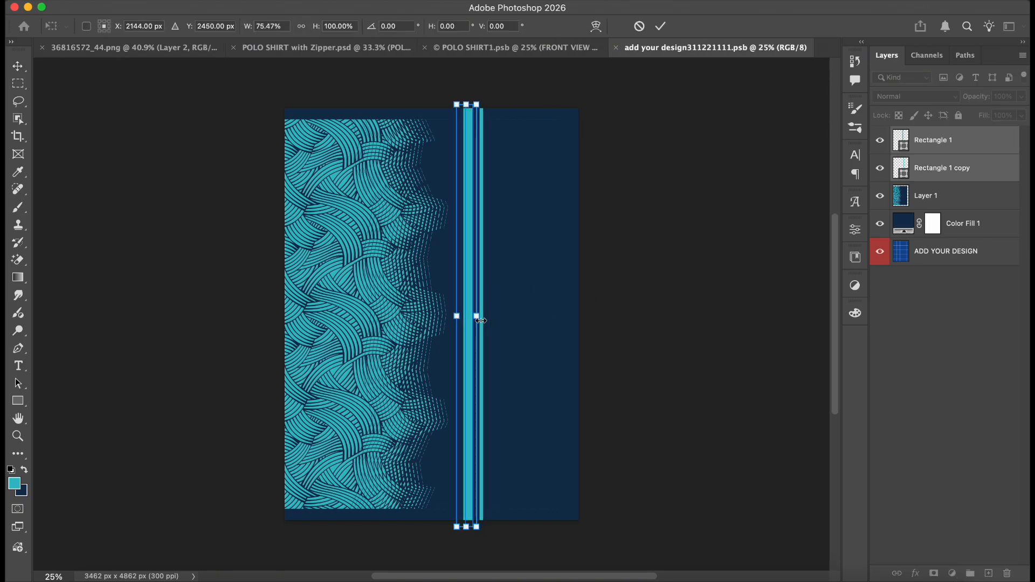
pyautogui.press('Return')
pyautogui.hotkey('ctrl', 's')
pyautogui.click(535, 53)
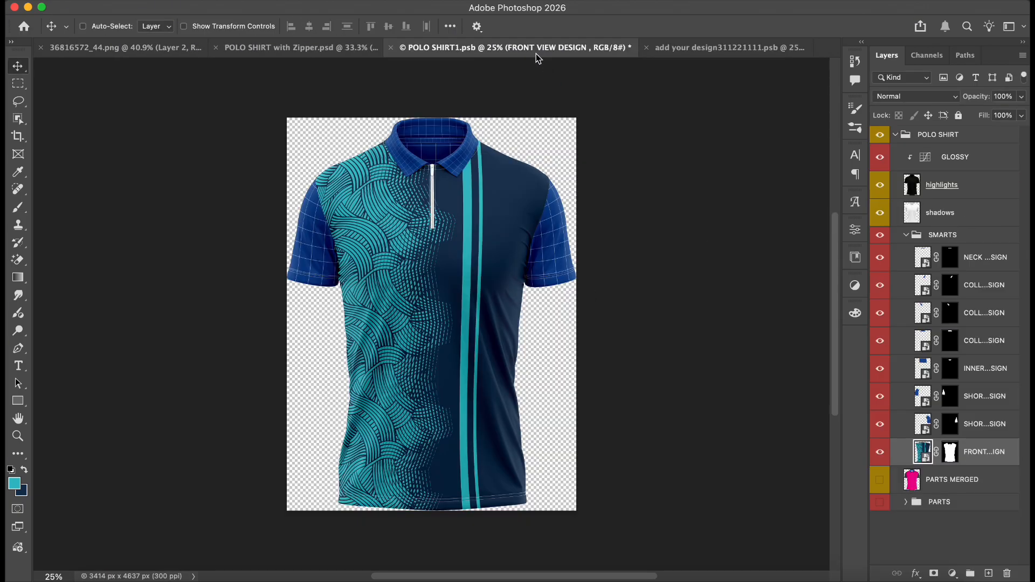
# Step: Add the teal text "TITOMAX" in 48 pt Athletic on the navy area and rotate it to read vertically downward
pyautogui.click(686, 53)
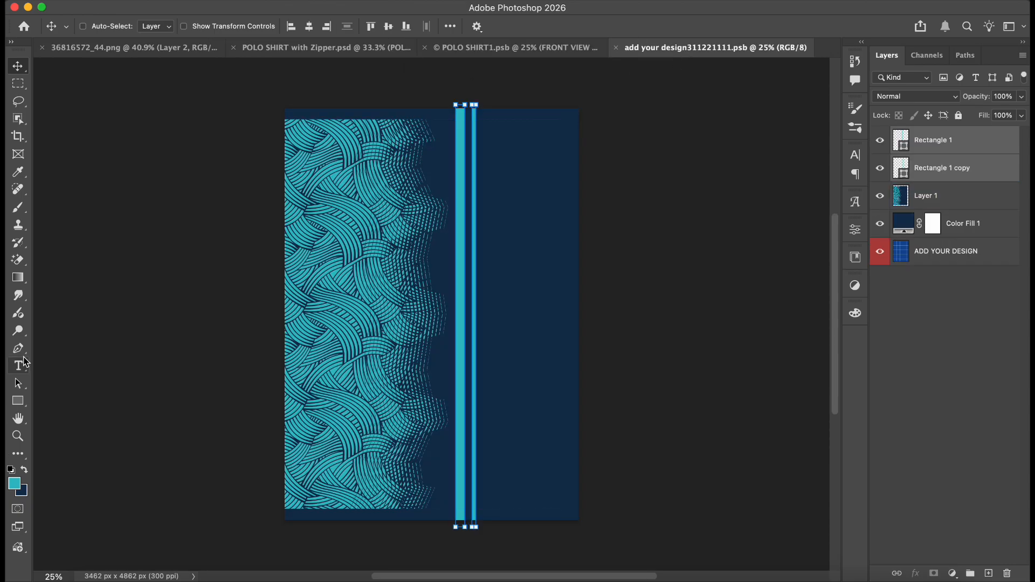
pyautogui.press('t')
pyautogui.click(512, 226)
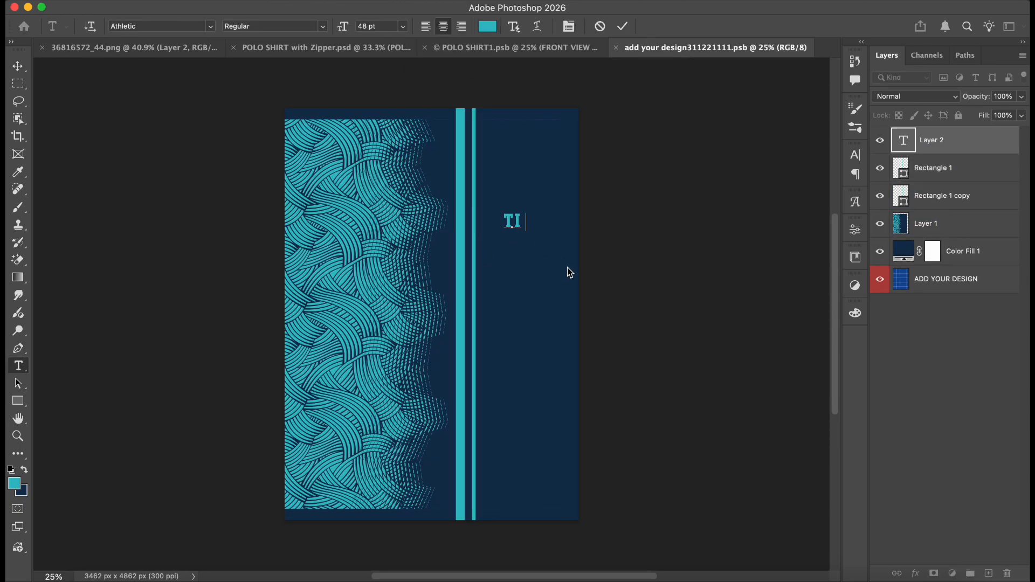
pyautogui.press('super+Return')
pyautogui.press('super+t')
pyautogui.moveTo(598, 215); pyautogui.dragTo(555, 341)
pyautogui.press('Return')
# Step: Keep a hidden backup of the TITOMAX text layer and change the visible copy's font to Sporting Outline Regular
pyautogui.moveTo(941, 143); pyautogui.dragTo(936, 162)
pyautogui.click(881, 141)
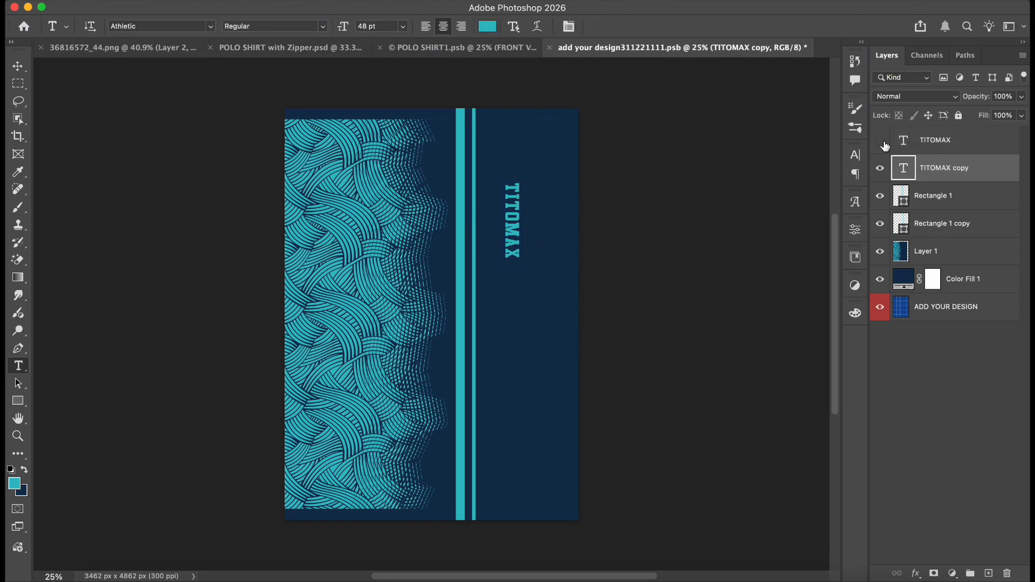
pyautogui.click(860, 161)
pyautogui.click(770, 174)
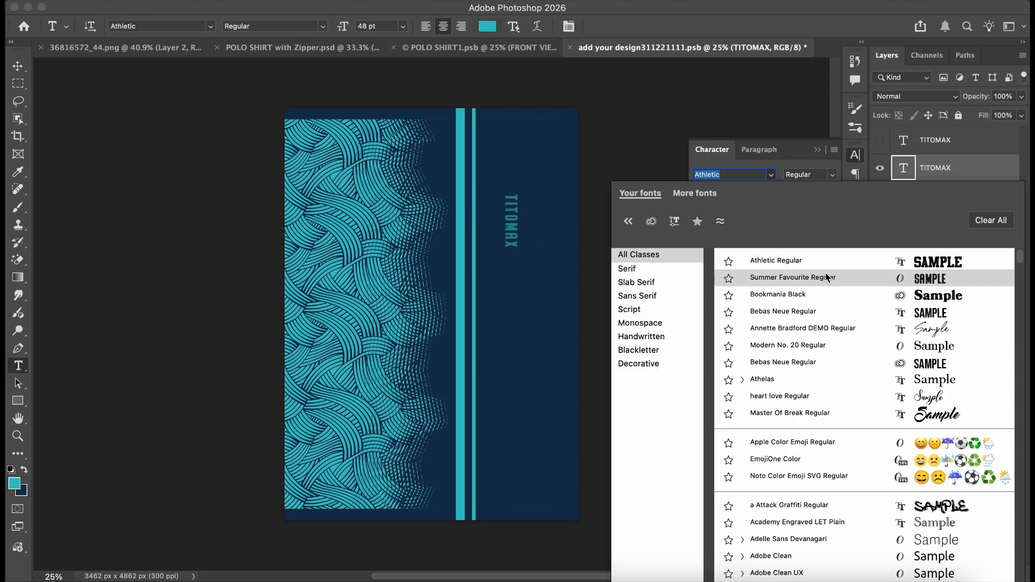
pyautogui.scroll(-15, 867, 363)
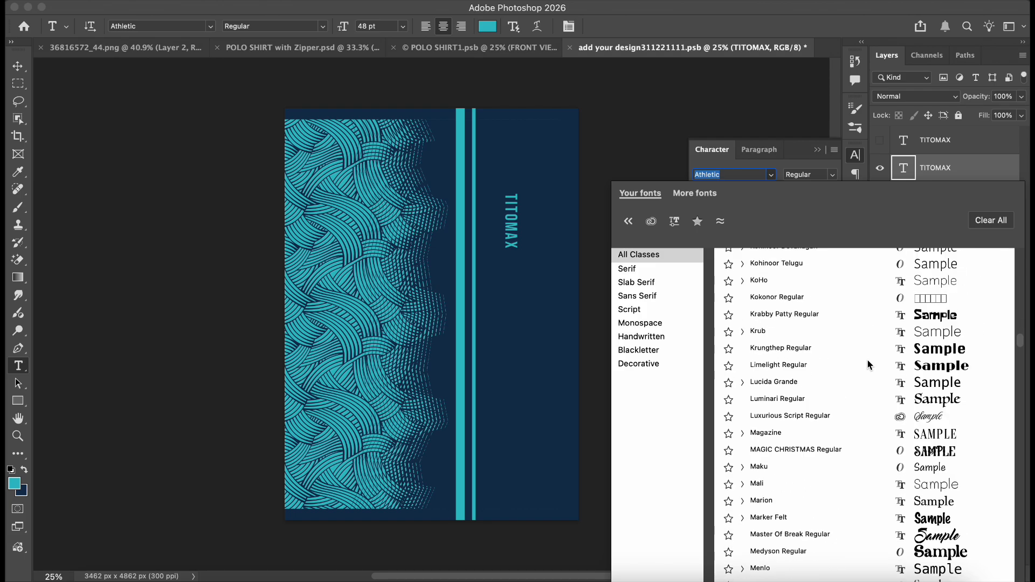
pyautogui.scroll(-20, 879, 359)
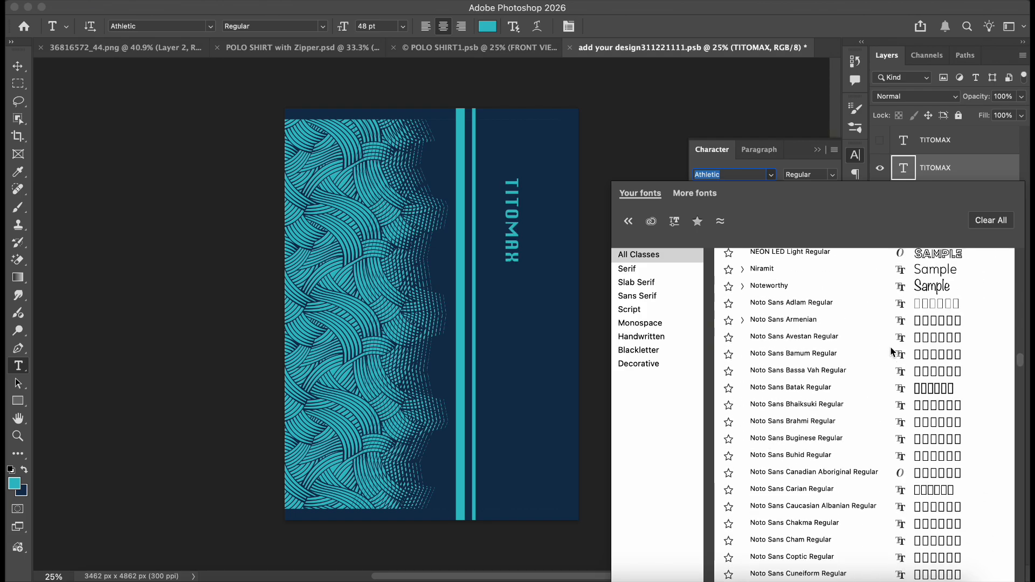
pyautogui.scroll(-20, 892, 351)
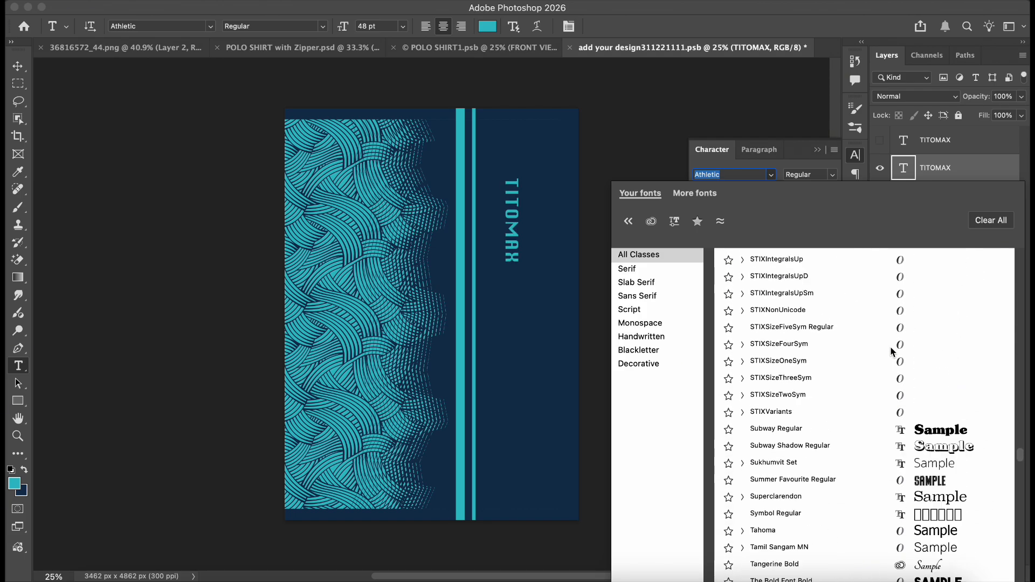
pyautogui.scroll(3, 916, 313)
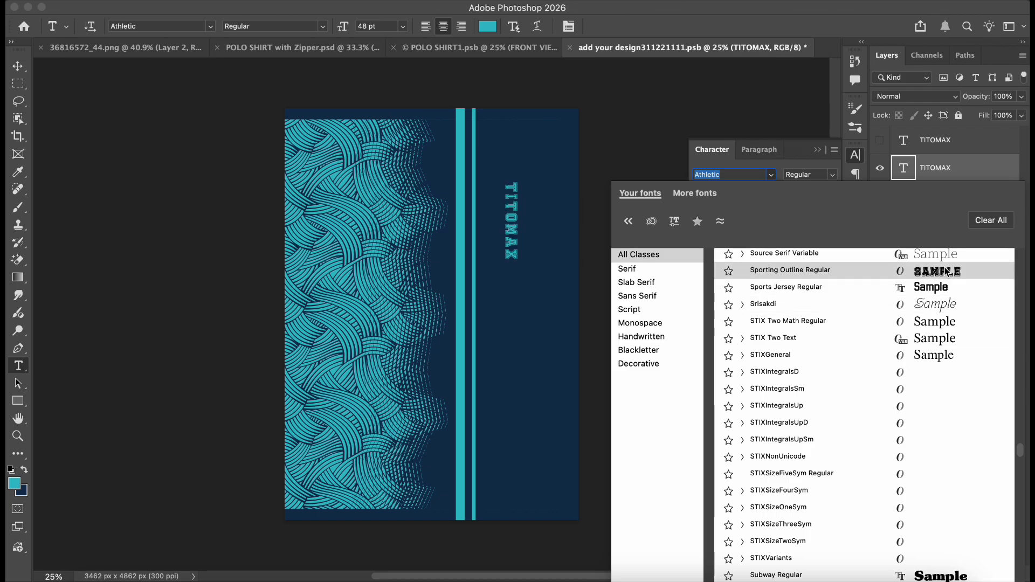
pyautogui.click(947, 272)
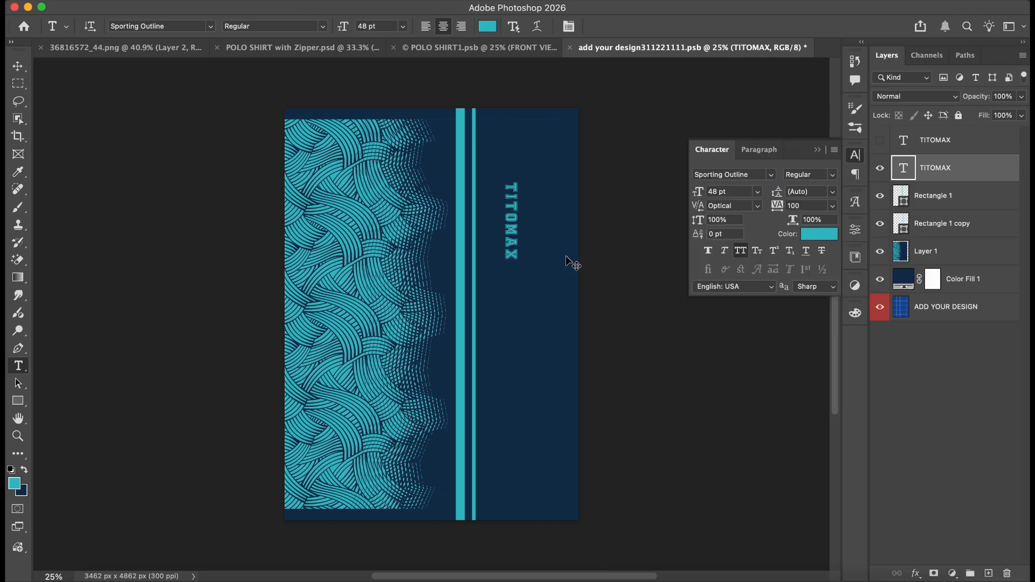
# Step: Set the TITOMAX text's tracking to 0, enlarge it to about 170 pt over the stripes, and save to update the mockup
pyautogui.click(833, 206)
pyautogui.click(806, 303)
pyautogui.moveTo(518, 221); pyautogui.dragTo(536, 199)
pyautogui.press('Return')
pyautogui.moveTo(513, 248); pyautogui.dragTo(554, 341)
pyautogui.press('Escape')
pyautogui.press('v')
pyautogui.moveTo(517, 218); pyautogui.dragTo(487, 368)
pyautogui.press('super+t')
pyautogui.press('Return')
pyautogui.press('super+t')
pyautogui.press('Return')
pyautogui.press('super+s')
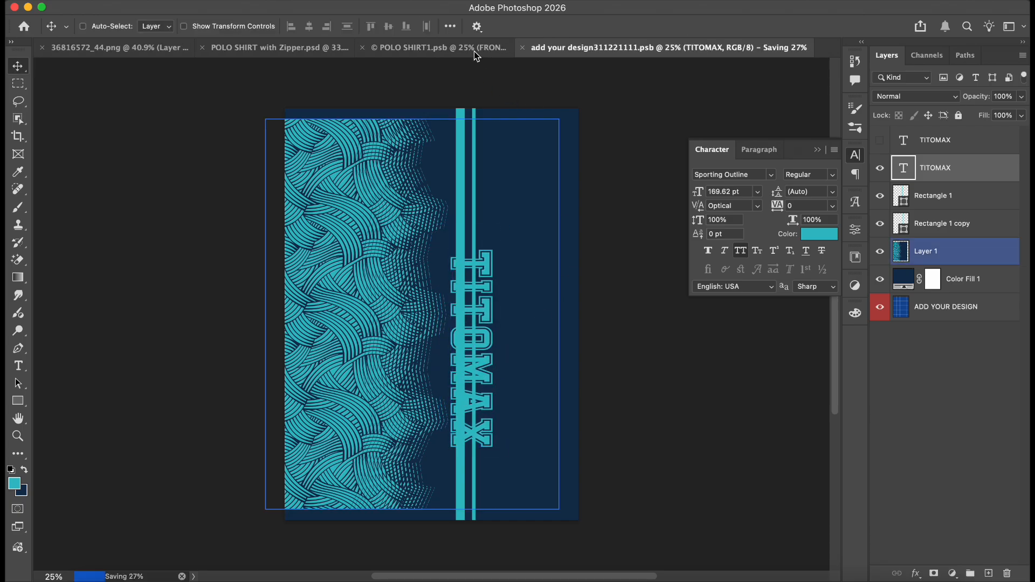
pyautogui.click(470, 49)
# Step: Move the vertical TITOMAX text up toward the chest area, save the design and check it on the mockup
pyautogui.click(736, 48)
pyautogui.moveTo(487, 323); pyautogui.dragTo(496, 210)
pyautogui.press('super+s')
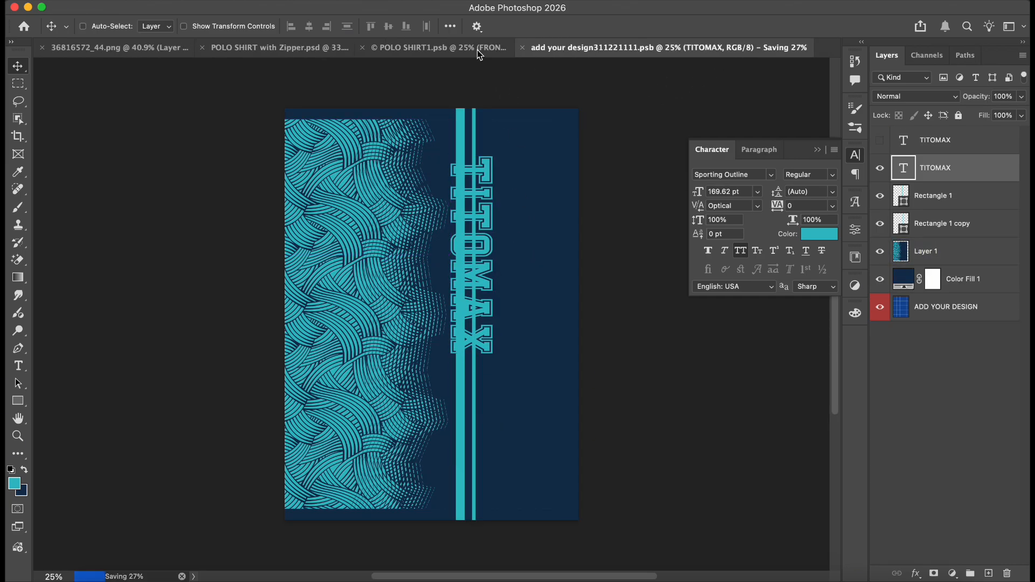
pyautogui.click(479, 49)
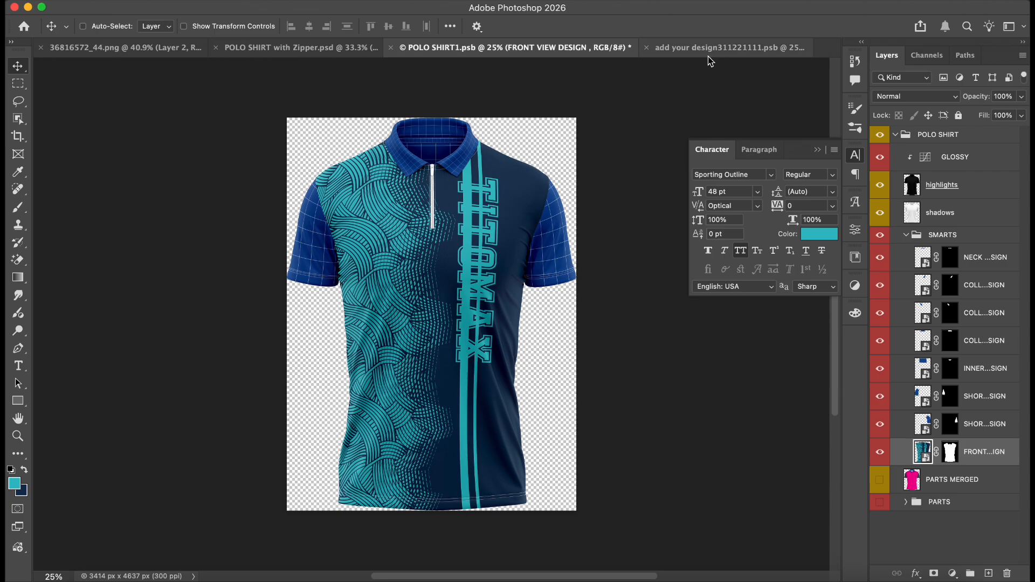
# Step: Skew the TITOMAX text vertically by about 15.6° so its letters slant
pyautogui.click(722, 48)
pyautogui.keyDown('super'); pyautogui.click(496, 255); pyautogui.keyUp('super')
pyautogui.press('super+t')
pyautogui.moveTo(501, 255); pyautogui.dragTo(502, 276)
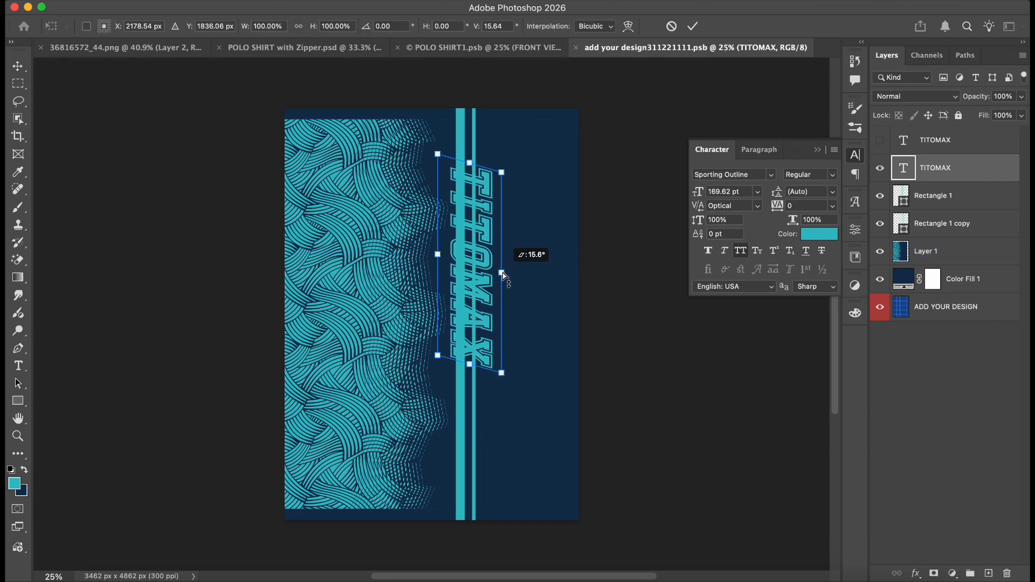
pyautogui.moveTo(502, 276); pyautogui.dragTo(503, 277)
pyautogui.press('Return')
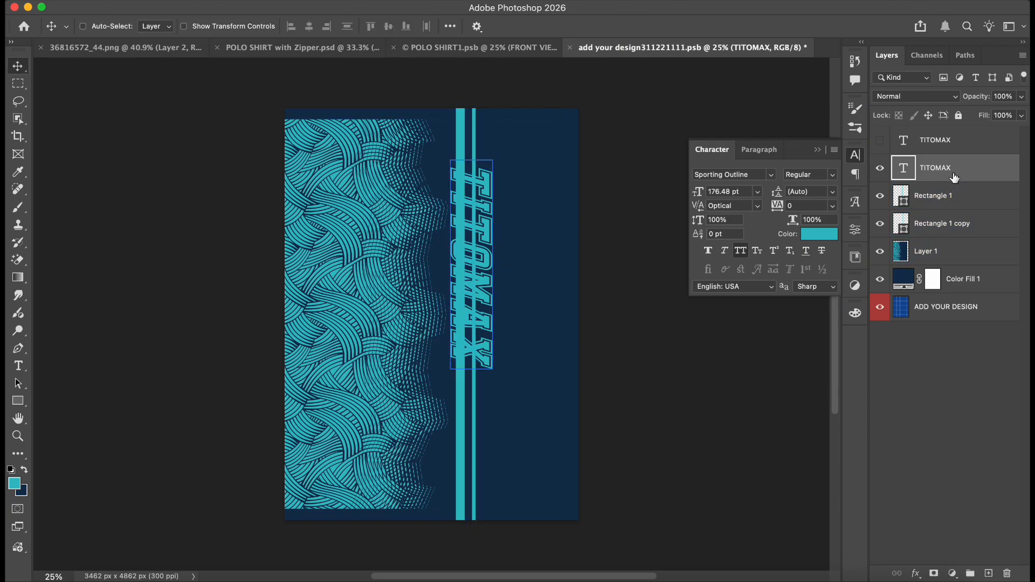
# Step: Draw a teal rectangle about 603 × 2552 px covering the TITOMAX text and skew it vertically by 16°
pyautogui.press('u')
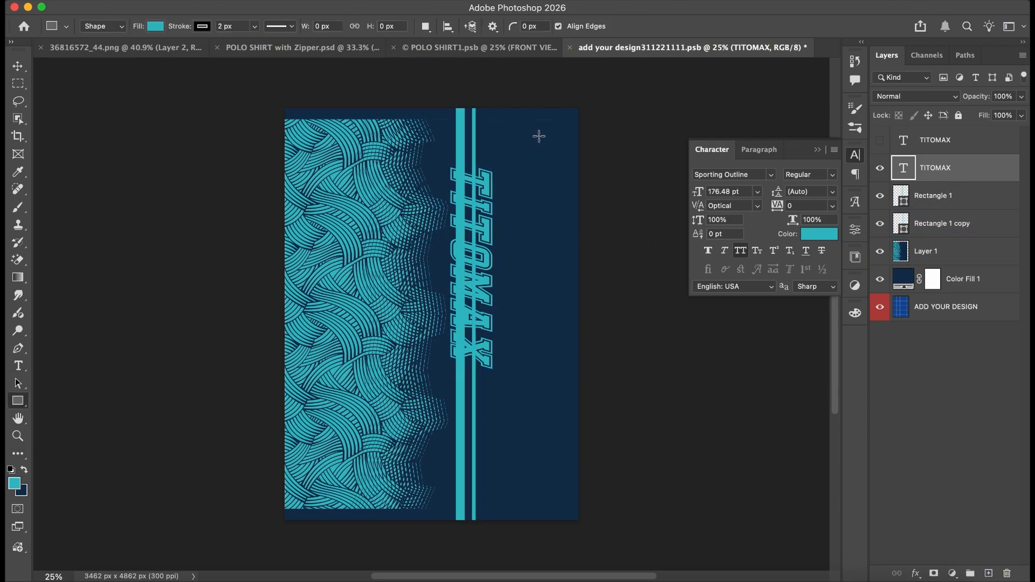
pyautogui.moveTo(446, 157); pyautogui.dragTo(497, 373)
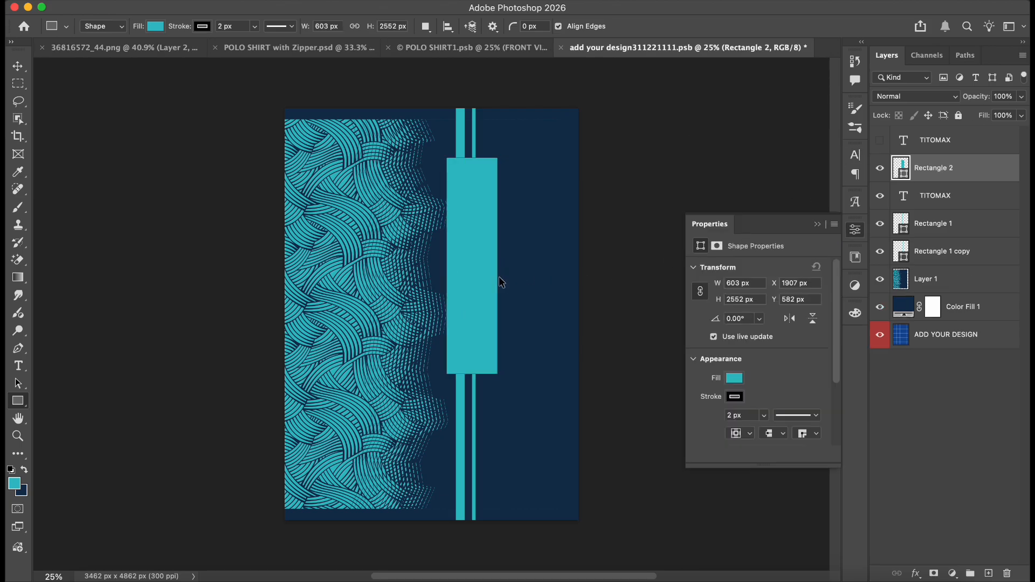
pyautogui.press('super+t')
pyautogui.moveTo(497, 265); pyautogui.dragTo(500, 283)
pyautogui.write('16')
pyautogui.press('Return')
# Step: Group the Rectangle 1 and Rectangle 1 copy stripe layers
pyautogui.click(958, 194)
pyautogui.click(949, 225)
pyautogui.keyDown('shift'); pyautogui.click(952, 252); pyautogui.keyUp('shift')
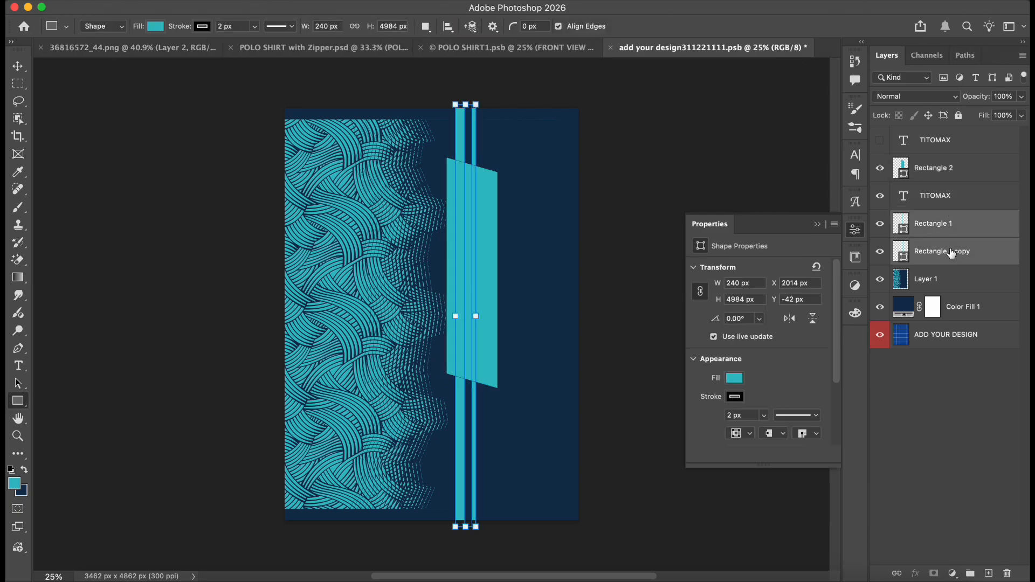
pyautogui.press('super+g')
# Step: Try masking the stripe group behind the slanted rectangle with the rectangle hidden, and undo the mask
pyautogui.click(934, 574)
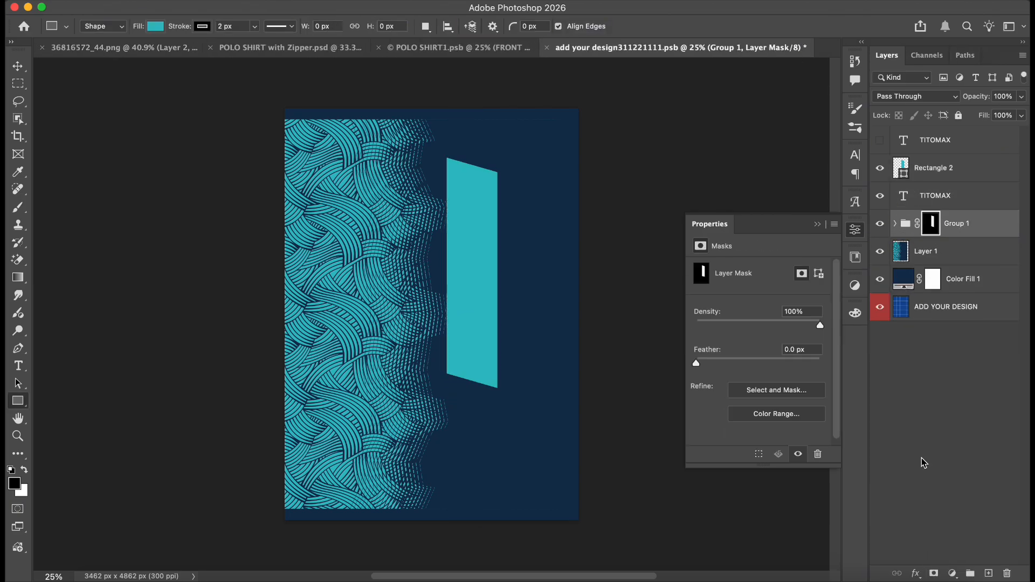
pyautogui.click(879, 170)
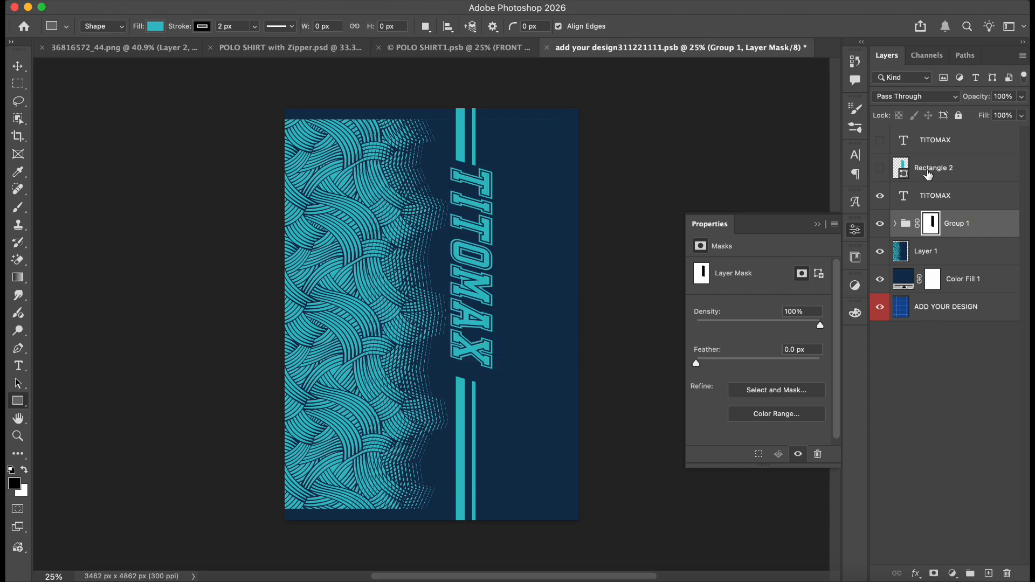
pyautogui.press('super+z')
pyautogui.press('super+z')
# Step: Set the opacity of the slanted Rectangle 2 to 52% so the text beneath shows through
pyautogui.click(1021, 96)
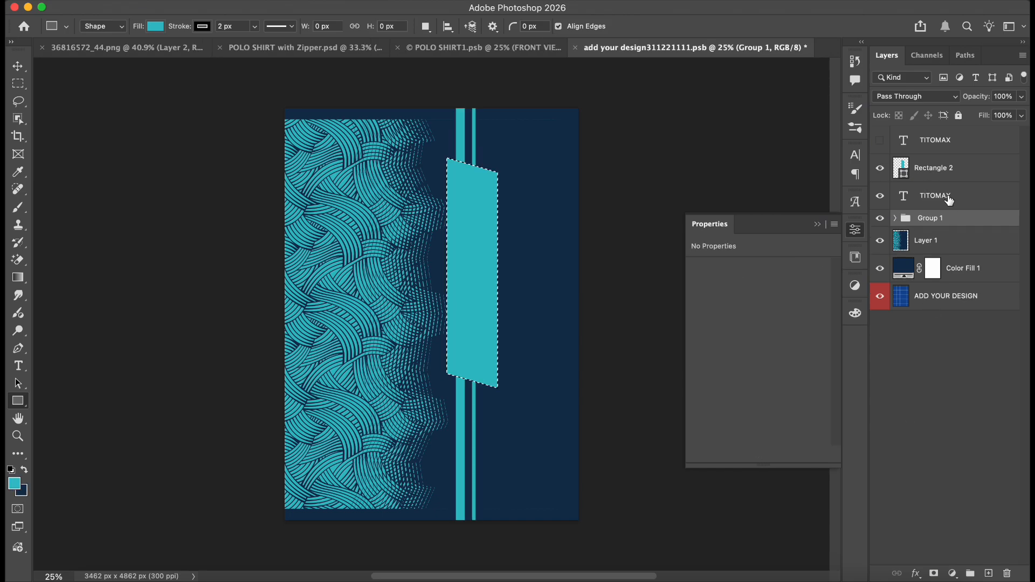
pyautogui.moveTo(1023, 113); pyautogui.dragTo(1003, 113)
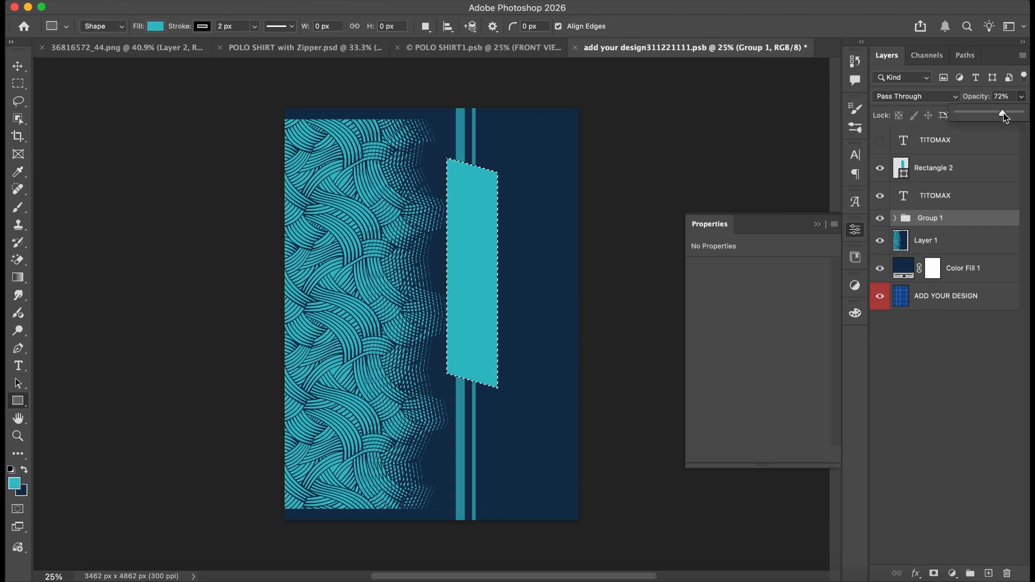
pyautogui.click(975, 174)
pyautogui.press('5')
pyautogui.press('2')
# Step: Shorten the slanted Rectangle 2 to about 2606 px tall and align it vertically so it fits closely around the TITOMAX text
pyautogui.press('super+t')
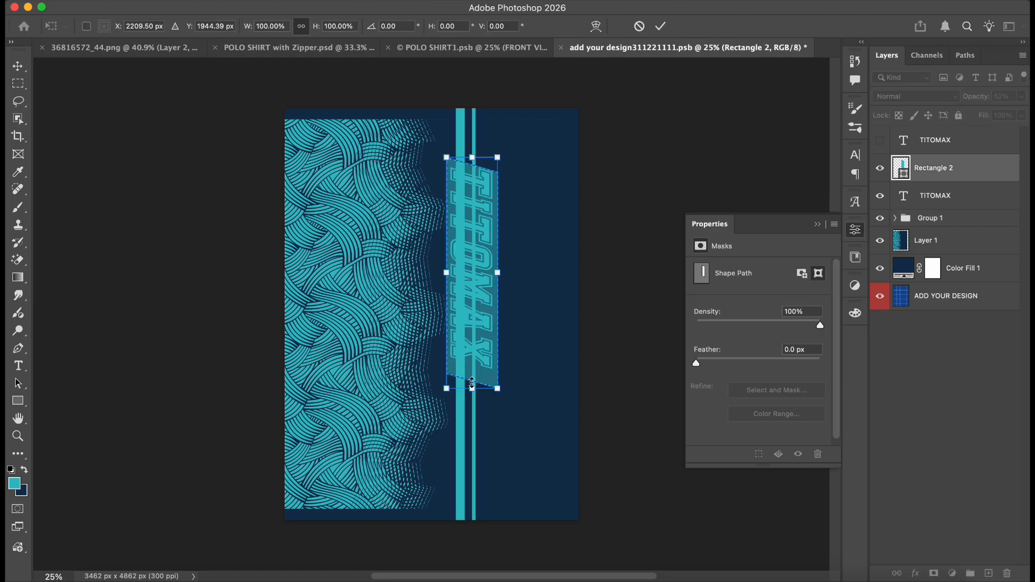
pyautogui.moveTo(474, 389); pyautogui.dragTo(473, 375)
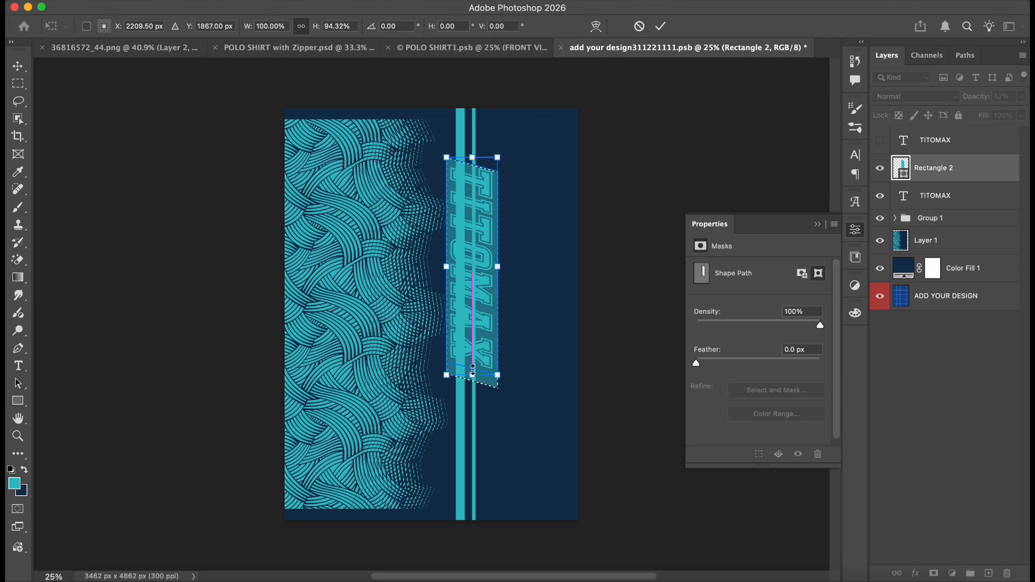
pyautogui.moveTo(472, 157); pyautogui.dragTo(472, 150)
pyautogui.press('super+equal')
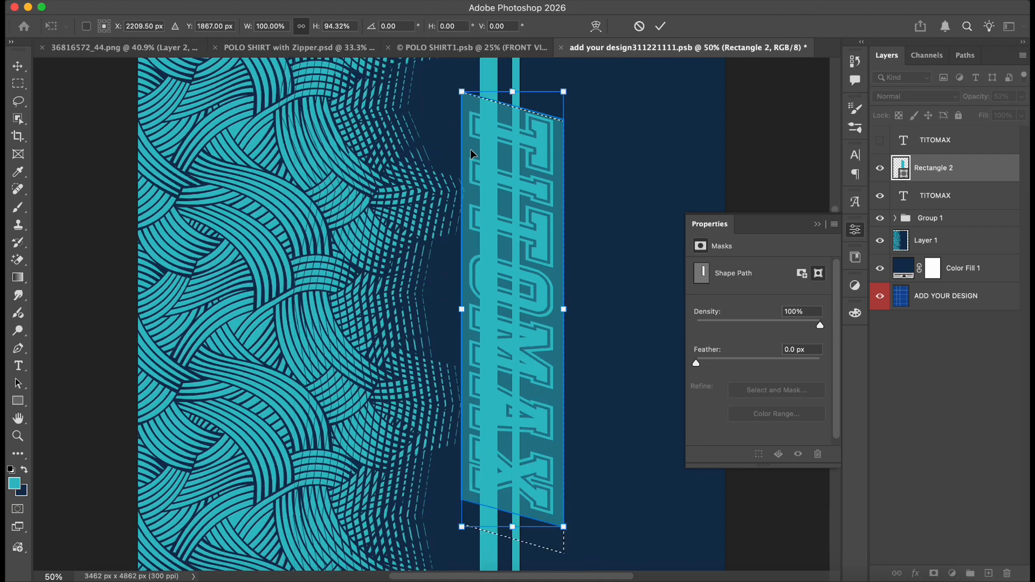
pyautogui.moveTo(513, 178); pyautogui.dragTo(512, 173)
pyautogui.press('Return')
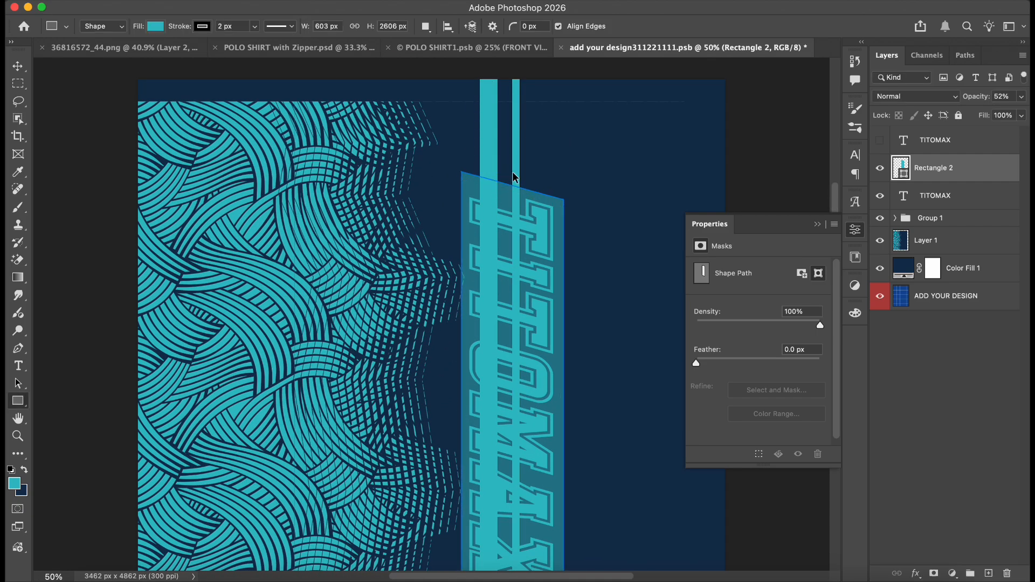
# Step: Mask Group 1 so the stripes are cut out in the shape of the slanted rectangle, and hide Rectangle 2
pyautogui.scroll(-5, 560, 201)
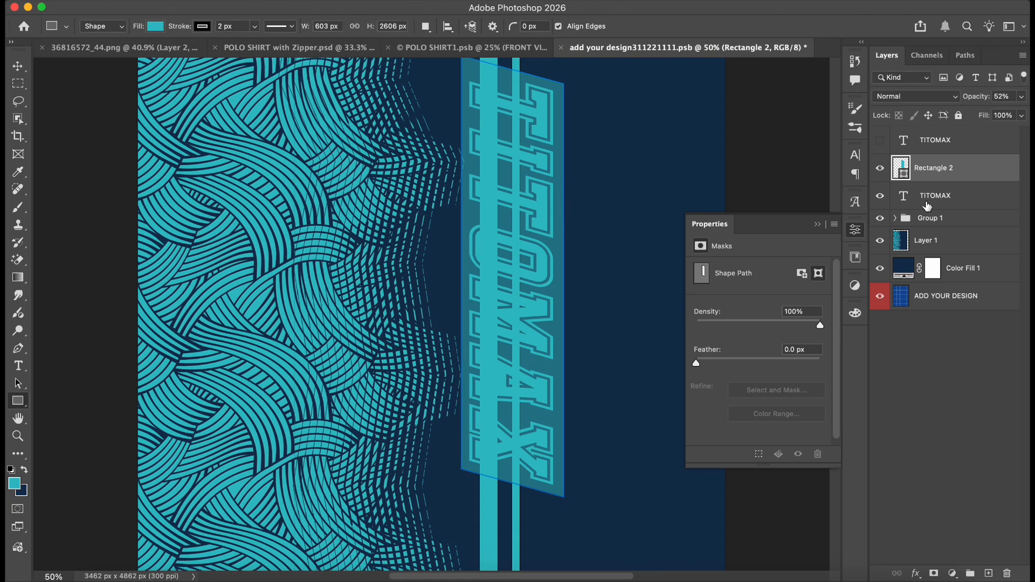
pyautogui.click(938, 217)
pyautogui.click(934, 573)
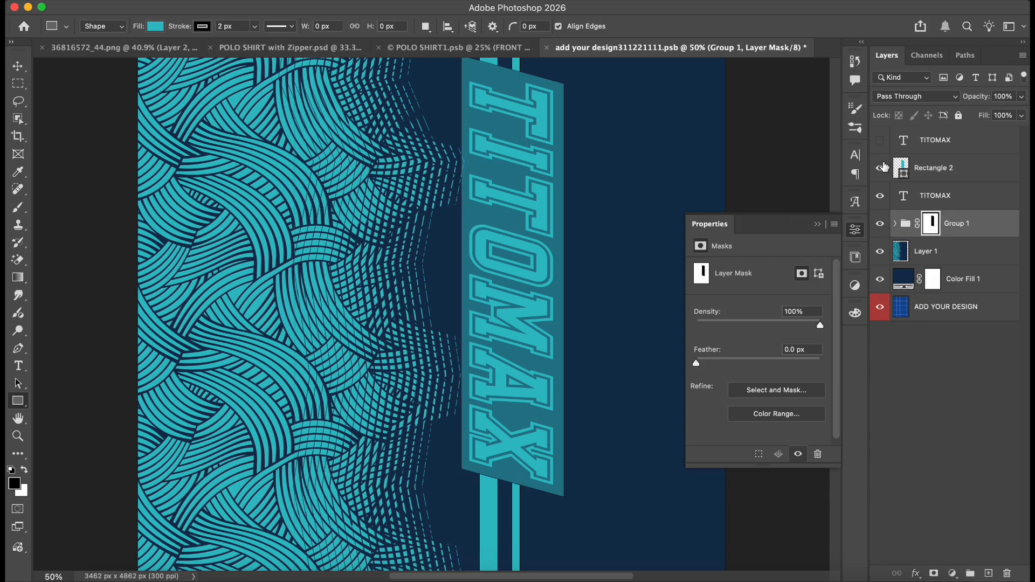
pyautogui.click(881, 167)
# Step: Save the front design and check the masked stripes on the POLO SHIRT1.psb mockup
pyautogui.press('super+minus')
pyautogui.press('super+s')
pyautogui.click(512, 51)
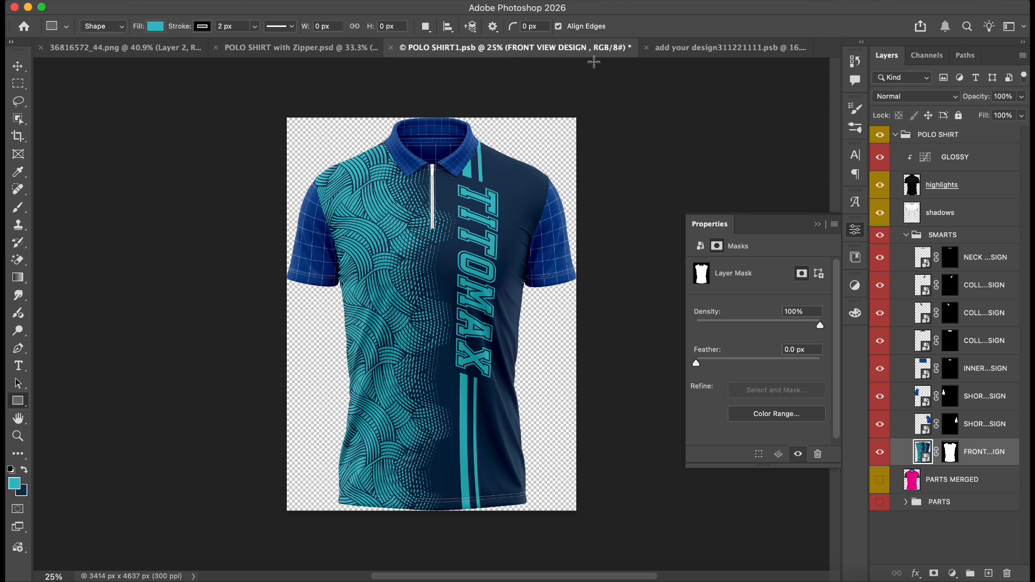
# Step: In the front design file, nudge both TITOMAX layers, Rectangle 2 and the stripe group 50 px to the right
pyautogui.click(695, 47)
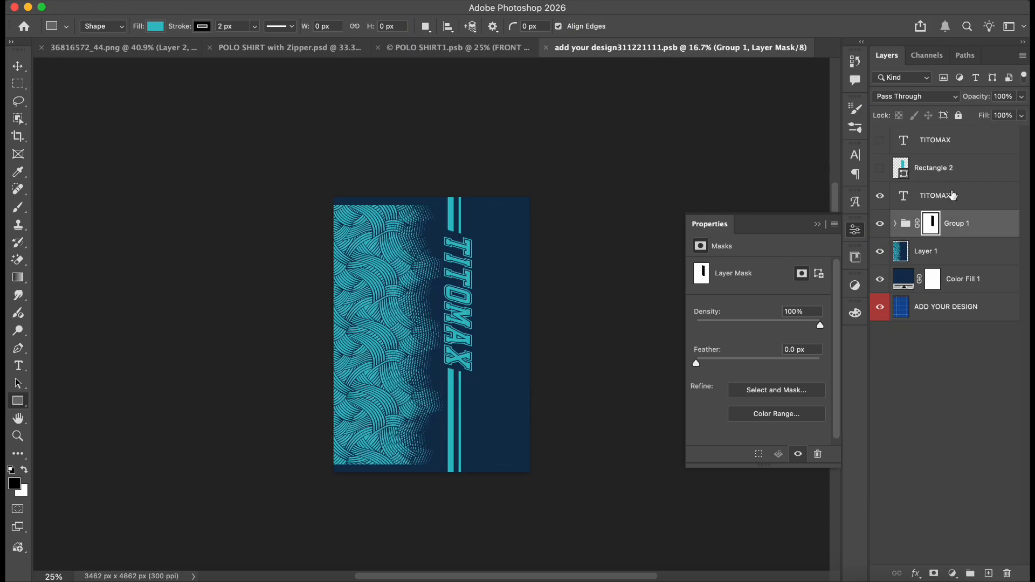
pyautogui.click(973, 229)
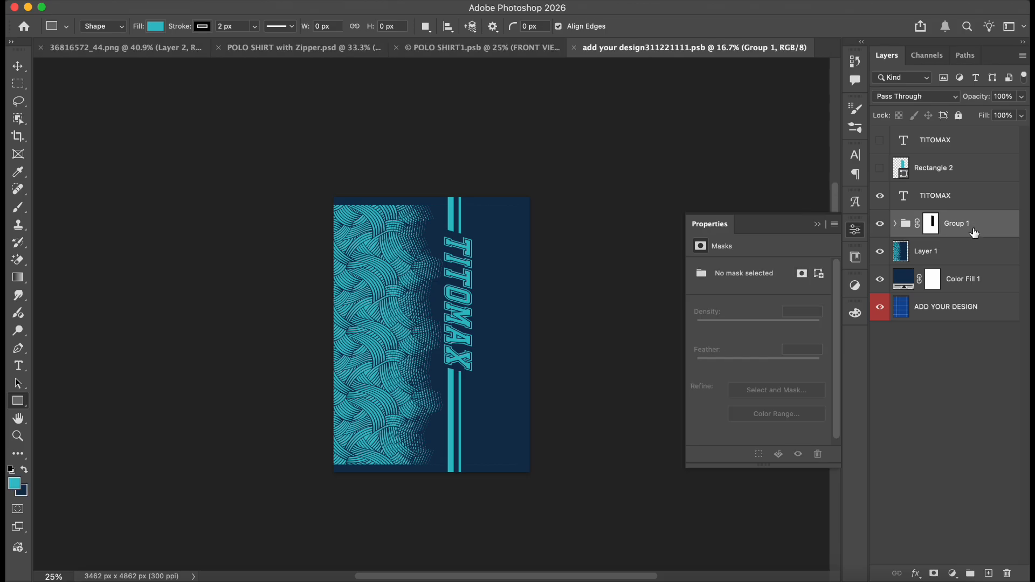
pyautogui.keyDown('shift'); pyautogui.click(958, 147); pyautogui.keyUp('shift')
pyautogui.press('v')
pyautogui.hotkey('shift', 'Right')
pyautogui.hotkey('shift', 'Right')
pyautogui.hotkey('shift', 'Right')
pyautogui.hotkey('shift', 'Right')
pyautogui.hotkey('shift', 'Right')
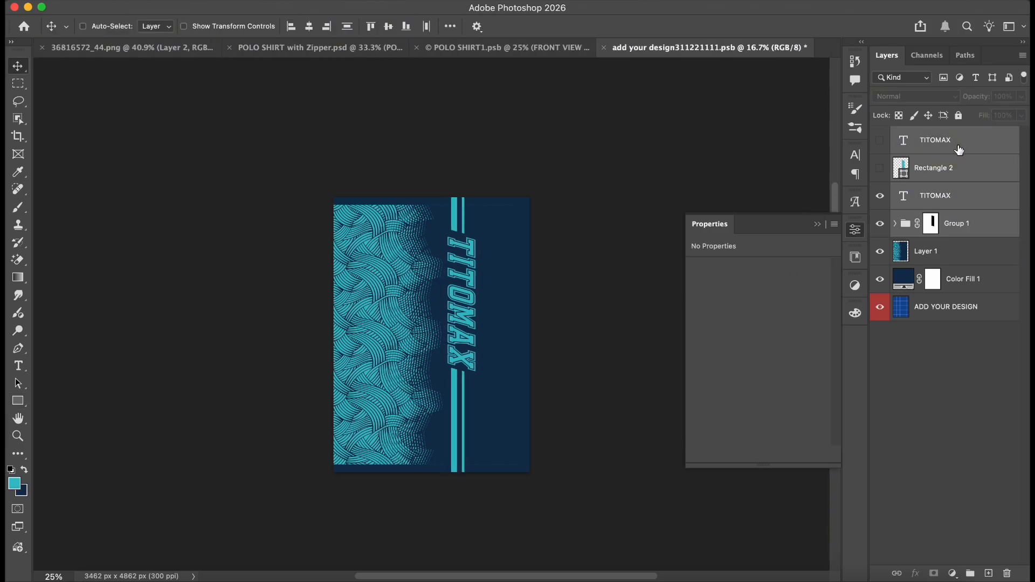
# Step: Move the TITOMAX text layers and the masked stripe group down so the text sits in the lower half of the front
pyautogui.click(959, 147)
pyautogui.keyDown('super'); pyautogui.click(961, 232); pyautogui.keyUp('super')
pyautogui.moveTo(467, 283); pyautogui.dragTo(473, 348)
# Step: Duplicate both stripe rectangles inside Group 1 up to Y -249 px to fill the upper front, save, and check the mockup
pyautogui.click(895, 223)
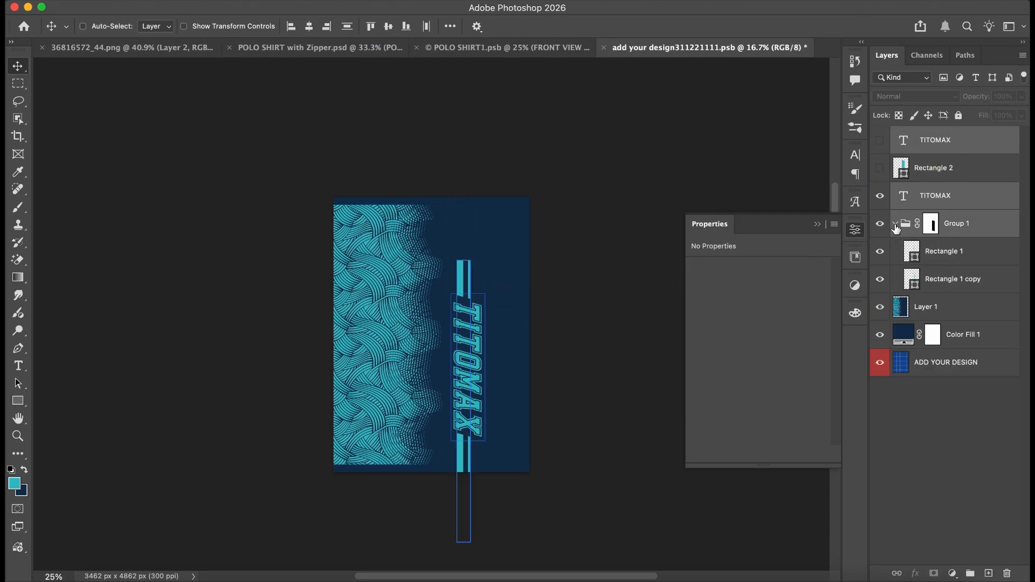
pyautogui.click(961, 263)
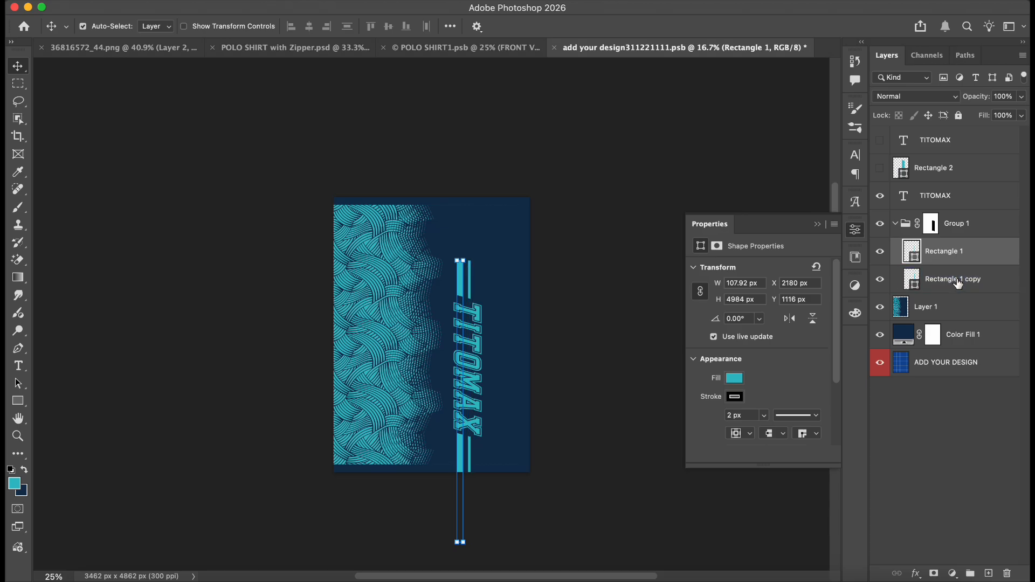
pyautogui.keyDown('shift'); pyautogui.click(960, 279); pyautogui.keyUp('shift')
pyautogui.moveTo(460, 336); pyautogui.dragTo(456, 263)
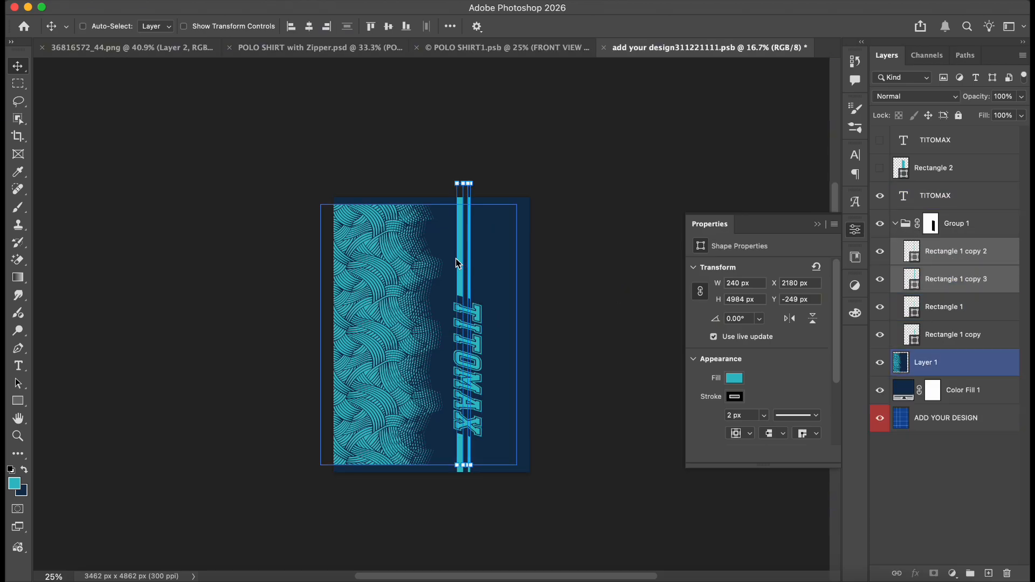
pyautogui.press('super+s')
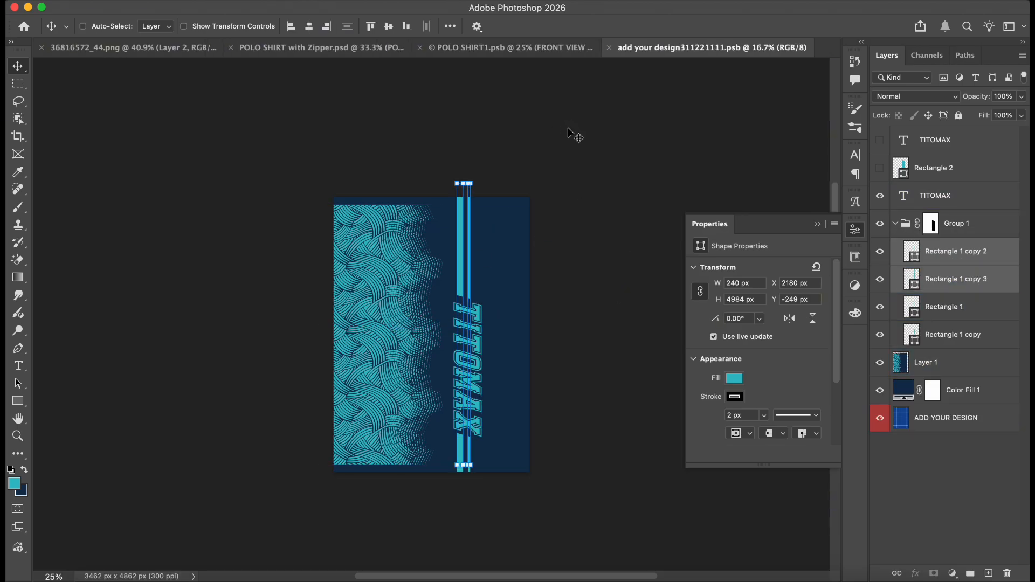
pyautogui.click(474, 49)
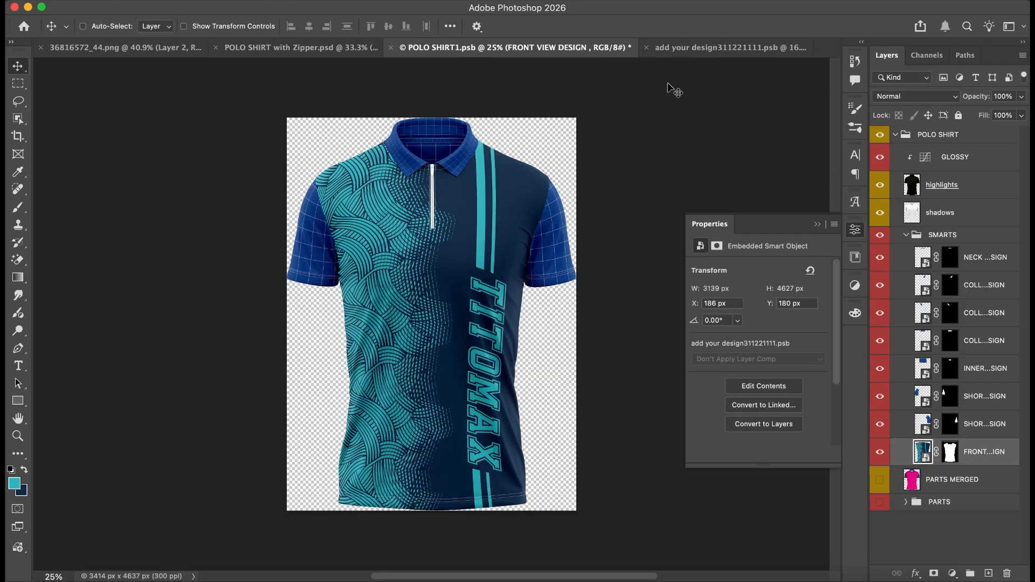
# Step: Shift the text and stripe layers 40 px left and 90 px up, save, and check their placement on the shirt
pyautogui.click(705, 49)
pyautogui.click(952, 332)
pyautogui.keyDown('shift'); pyautogui.click(975, 146); pyautogui.keyUp('shift')
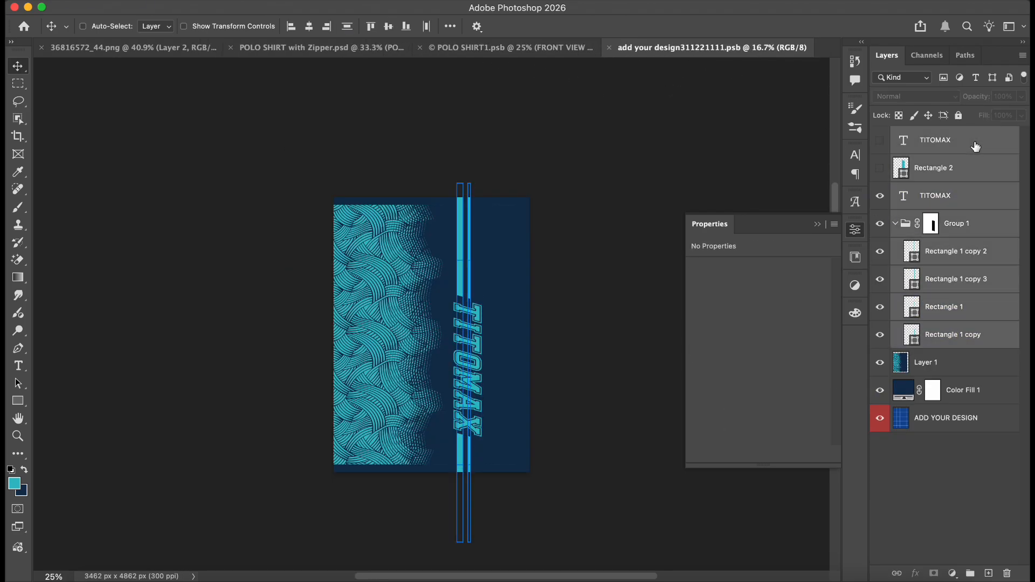
pyautogui.press('super+s')
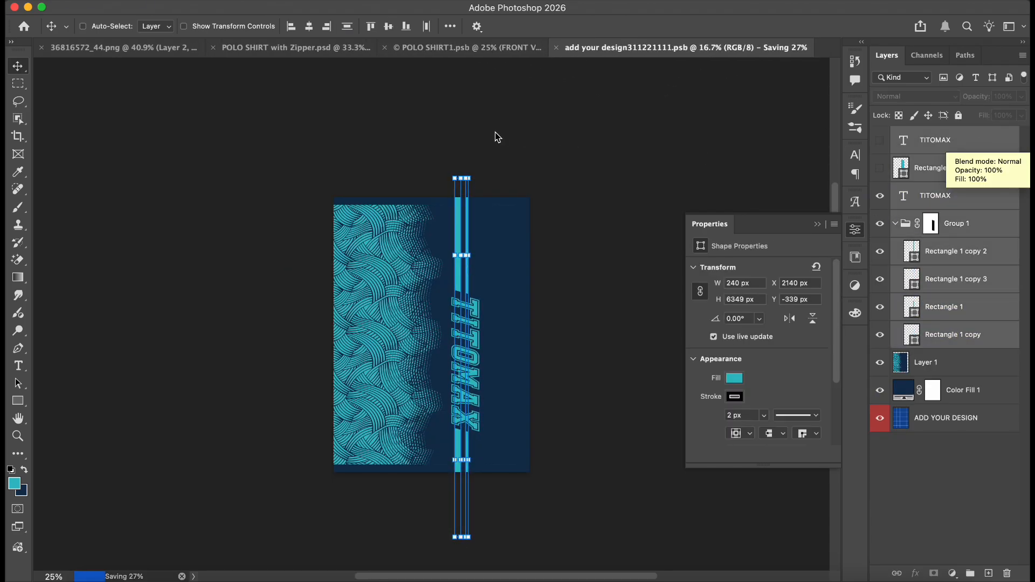
pyautogui.click(535, 49)
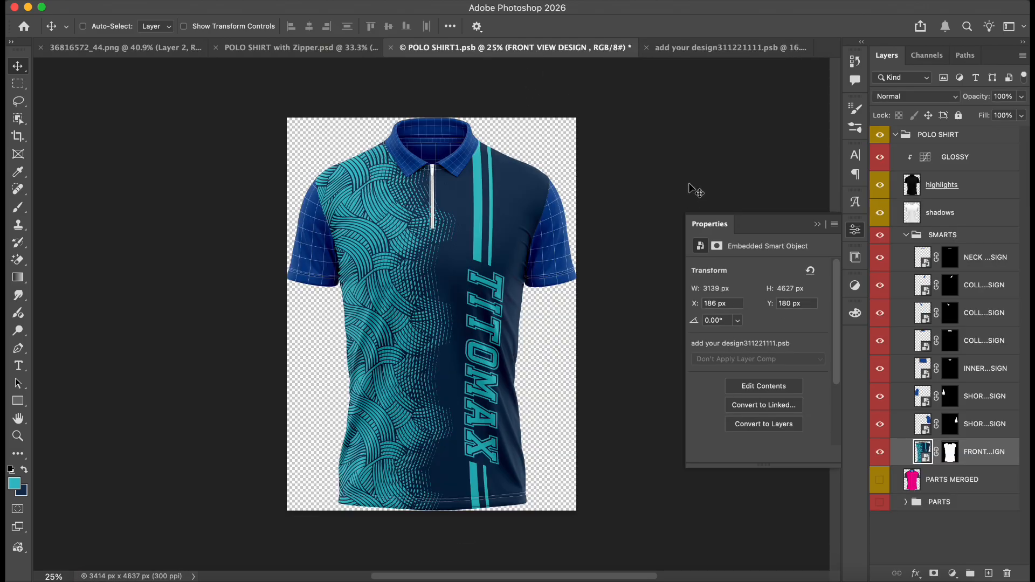
# Step: Show the hidden TITOMAX text in the front design, scale it to about 414%, and skew it vertically by 16°
pyautogui.click(750, 48)
pyautogui.click(938, 140)
pyautogui.click(879, 140)
pyautogui.press('super+t')
pyautogui.moveTo(480, 334); pyautogui.dragTo(518, 336)
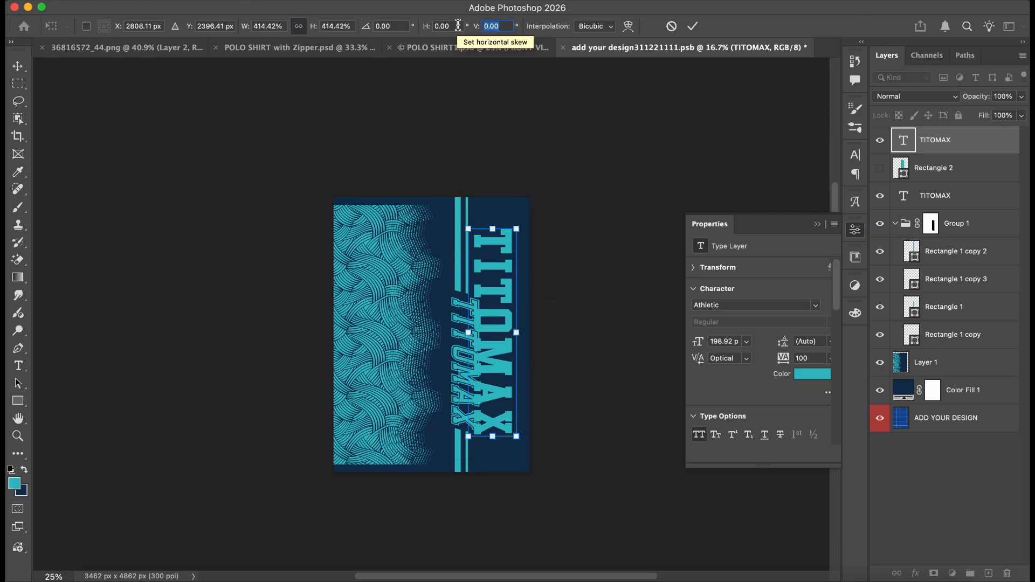
pyautogui.write('16')
pyautogui.press('Return')
pyautogui.press('Return')
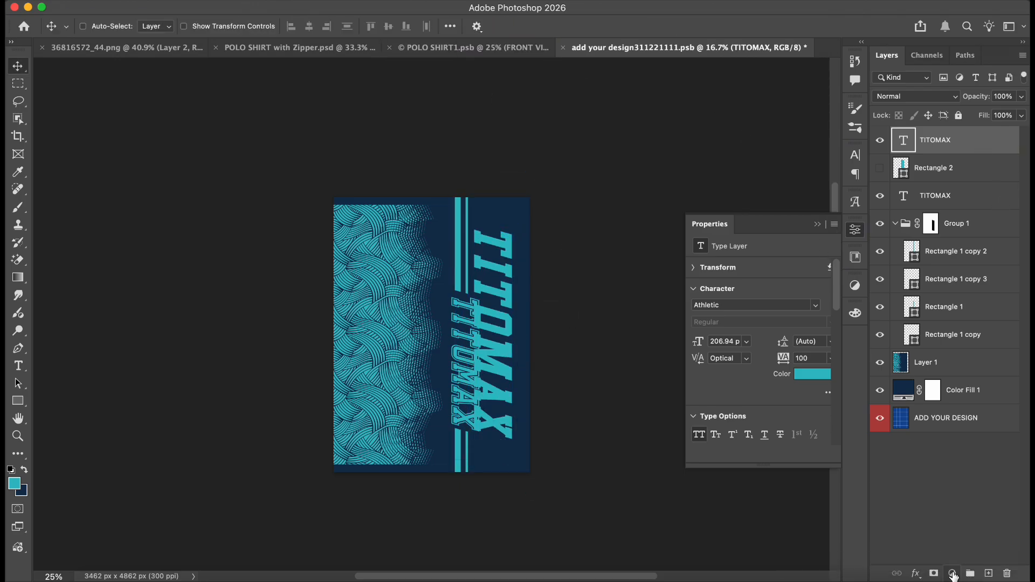
# Step: Add a 20 px centered stroke in teal #33bec6 to the large TITOMAX text
pyautogui.click(952, 573)
pyautogui.click(915, 573)
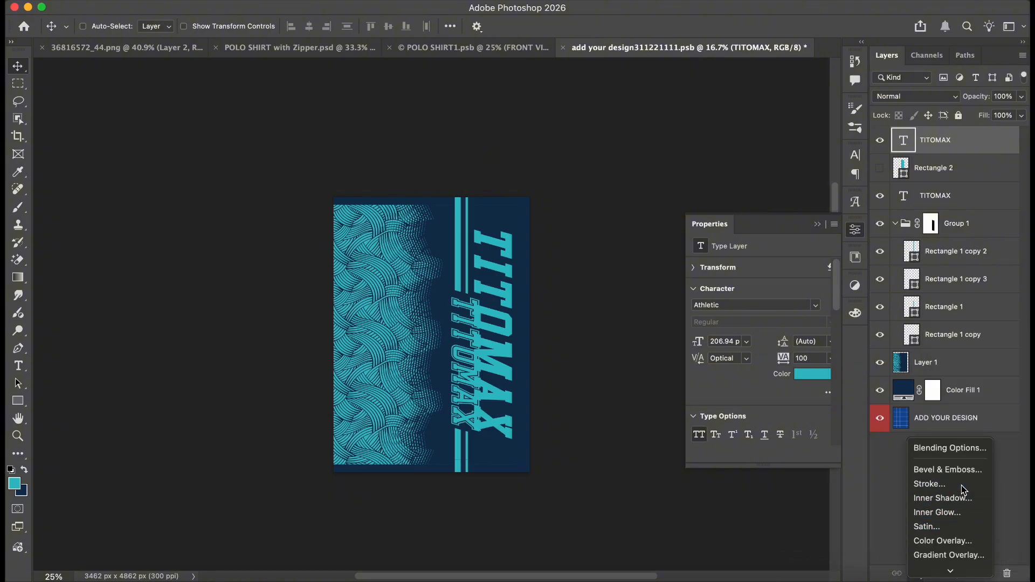
pyautogui.click(962, 488)
pyautogui.click(663, 260)
pyautogui.click(11, 488)
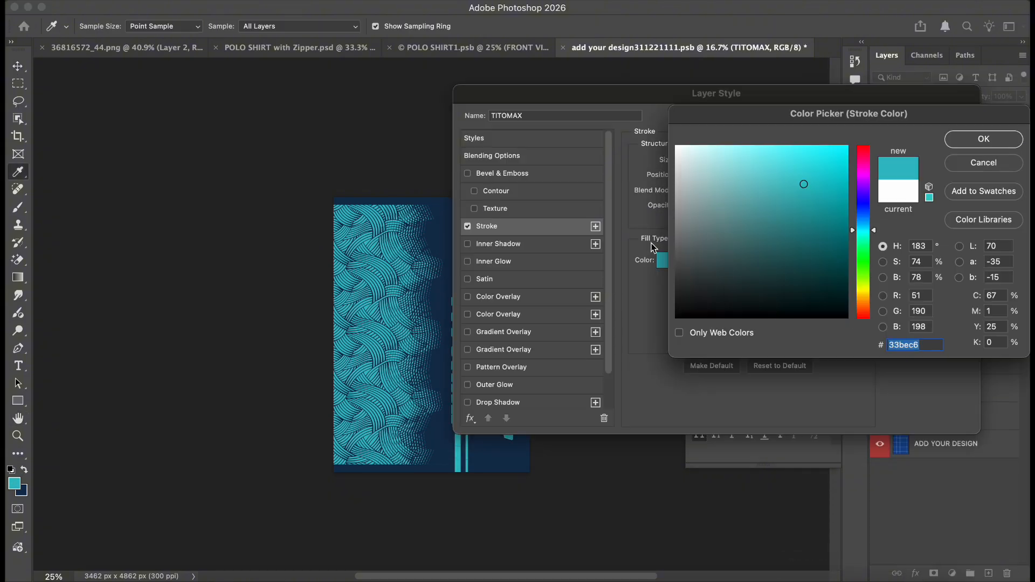
pyautogui.click(983, 139)
pyautogui.click(717, 180)
pyautogui.click(697, 196)
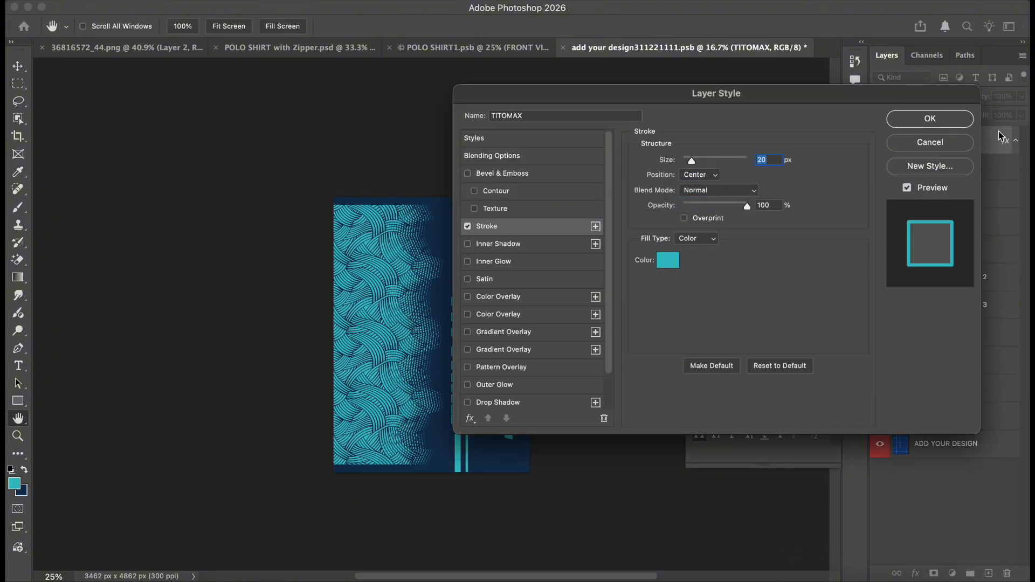
pyautogui.click(929, 119)
# Step: Place the large TITOMAX layer beneath the smaller text with 0% fill, and enlarge it to 316.24 pt behind the stripes
pyautogui.moveTo(1017, 137)
pyautogui.mouseDown()
pyautogui.moveTo(948, 158)
pyautogui.moveTo(965, 235)
pyautogui.mouseUp()
pyautogui.press('super+t')
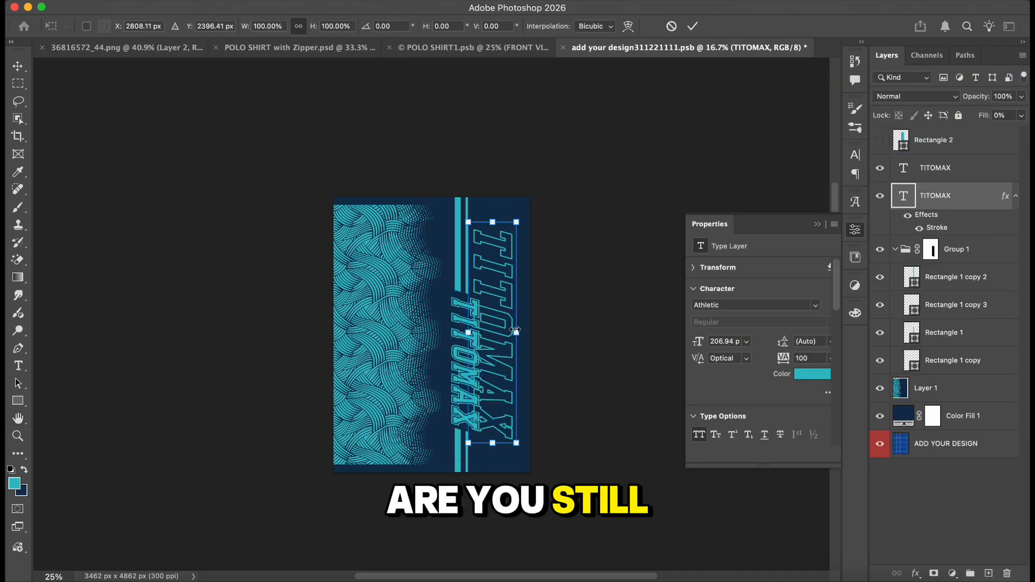
pyautogui.moveTo(523, 332); pyautogui.dragTo(497, 329)
pyautogui.press('Return')
# Step: Try the outlined TITOMAX text at 30% opacity, save, and check it on the polo mockup
pyautogui.press('3')
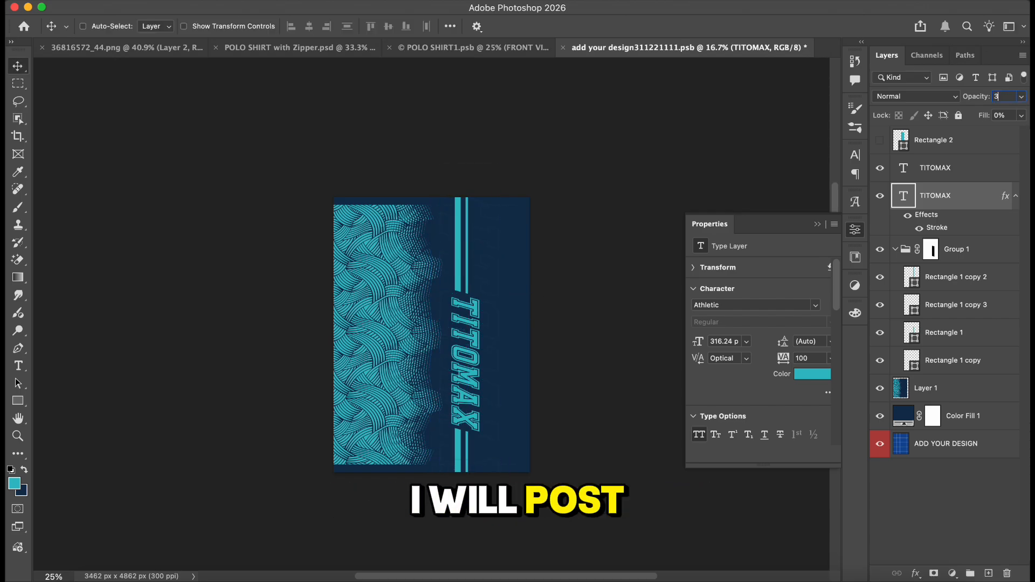
pyautogui.press('super+s')
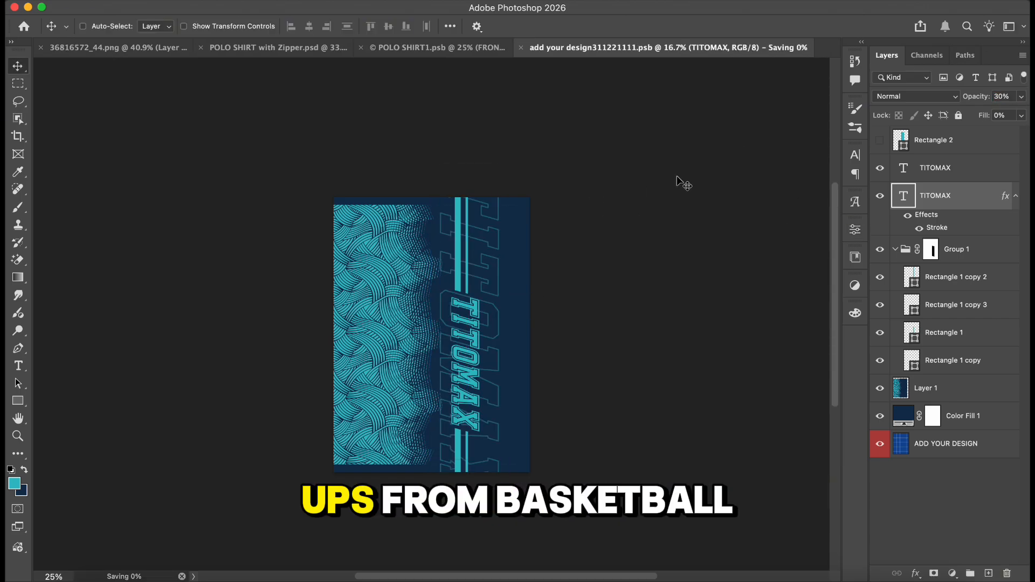
pyautogui.press('super+0')
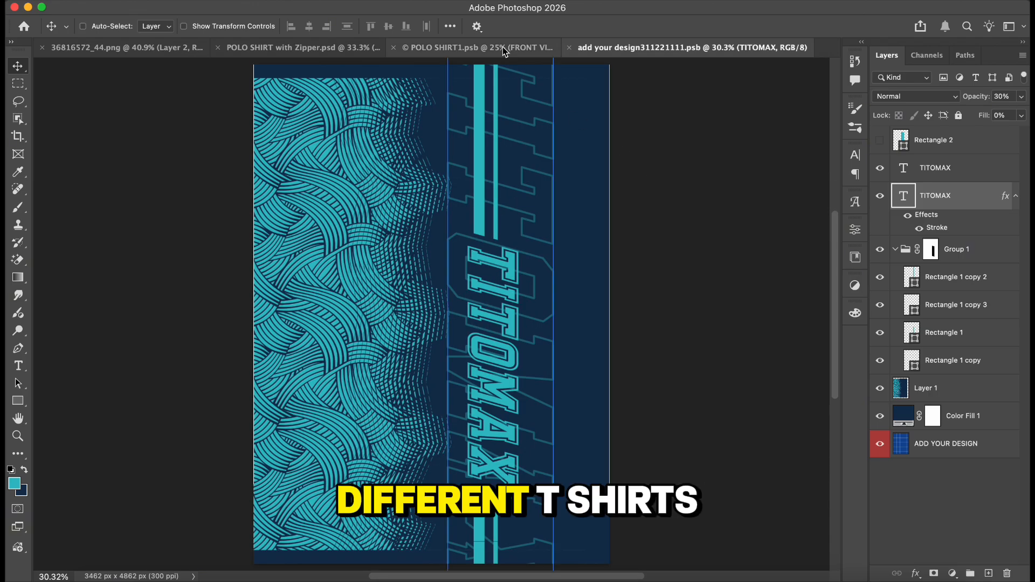
pyautogui.click(502, 49)
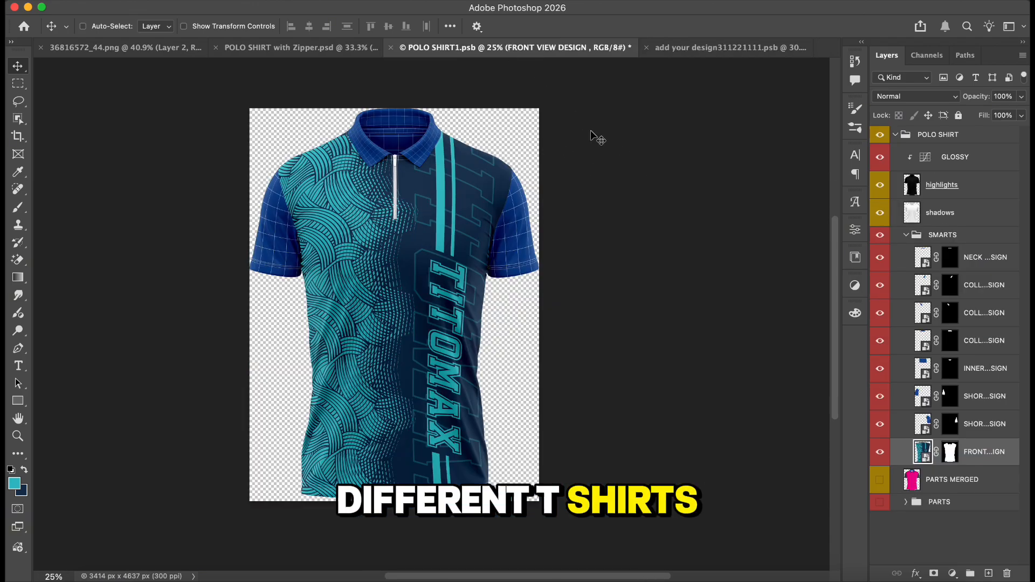
# Step: Set the outlined TITOMAX text's opacity to 20%, save the front design, and check the shirt again
pyautogui.click(703, 47)
pyautogui.press('2')
pyautogui.press('super+s')
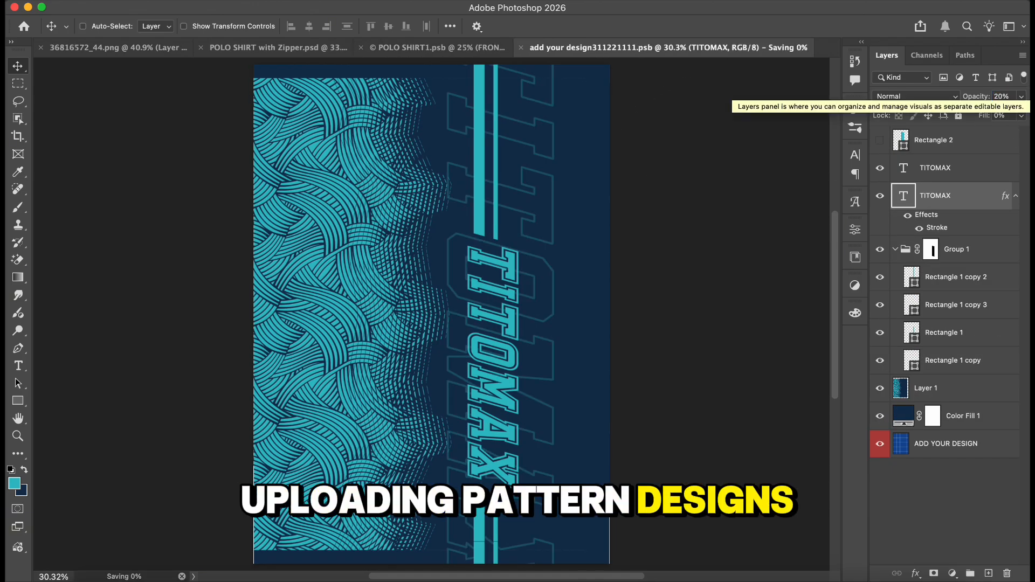
pyautogui.click(475, 48)
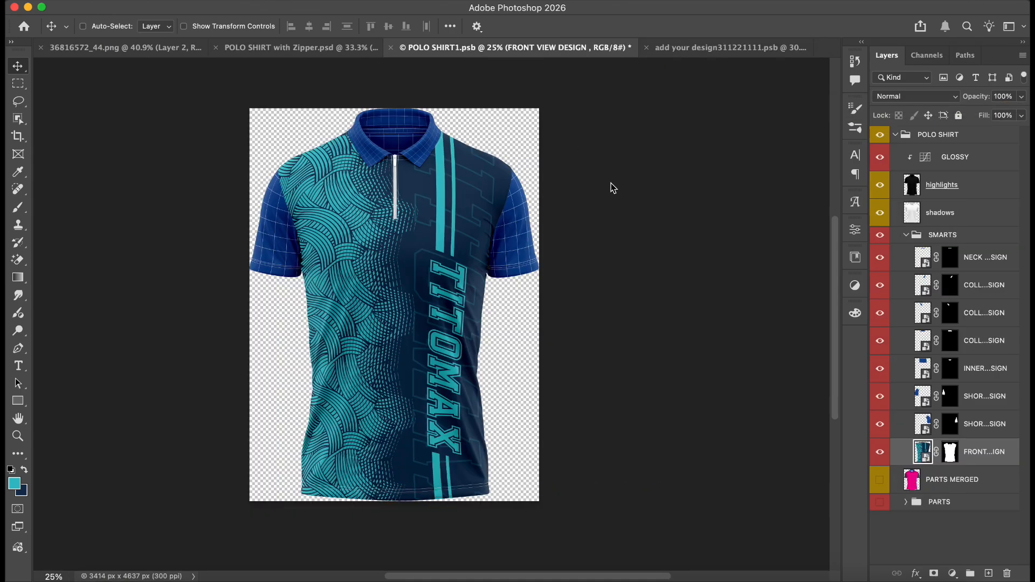
# Step: Open the design of the sleeve beside the striped side, add a navy #13304f solid color fill, then save and close it
pyautogui.click(923, 393)
pyautogui.doubleClick(923, 392)
pyautogui.click(952, 573)
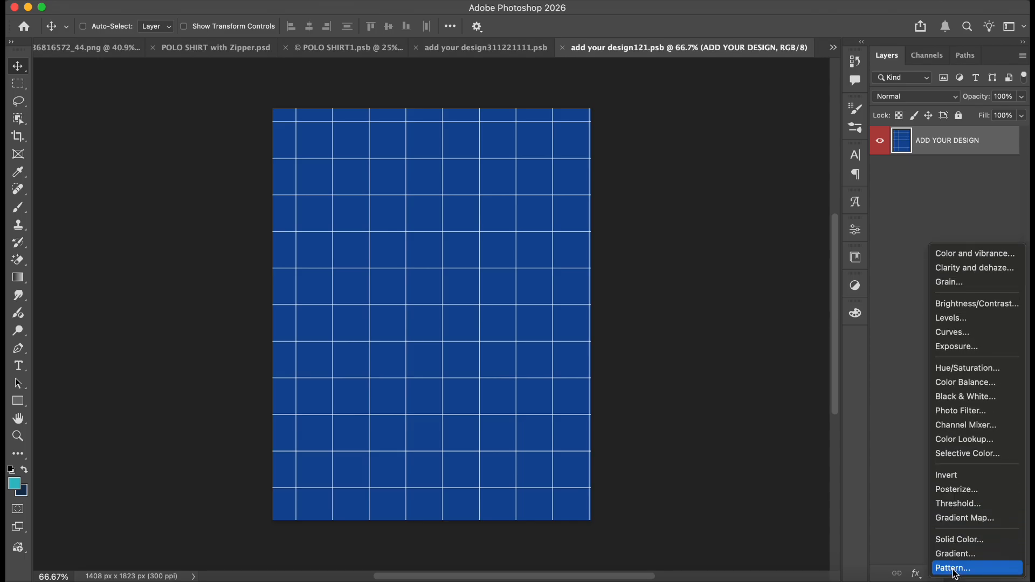
pyautogui.click(977, 539)
pyautogui.click(23, 491)
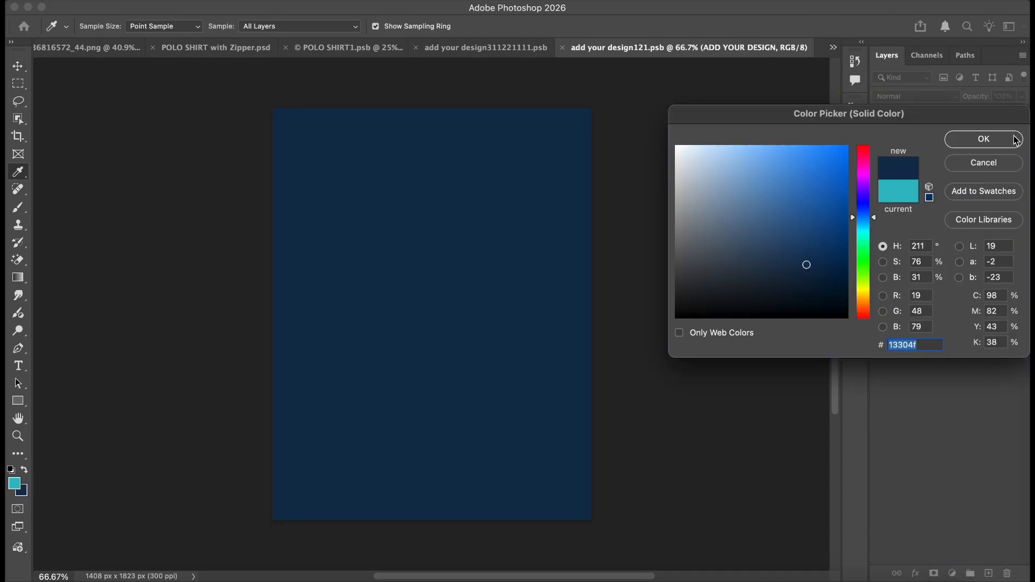
pyautogui.click(1013, 139)
pyautogui.press('super+s')
pyautogui.press('super+w')
# Step: Open the other sleeve's design and copy the teal wave pattern Layer 4 from 36816572_44.png into it
pyautogui.doubleClick(923, 396)
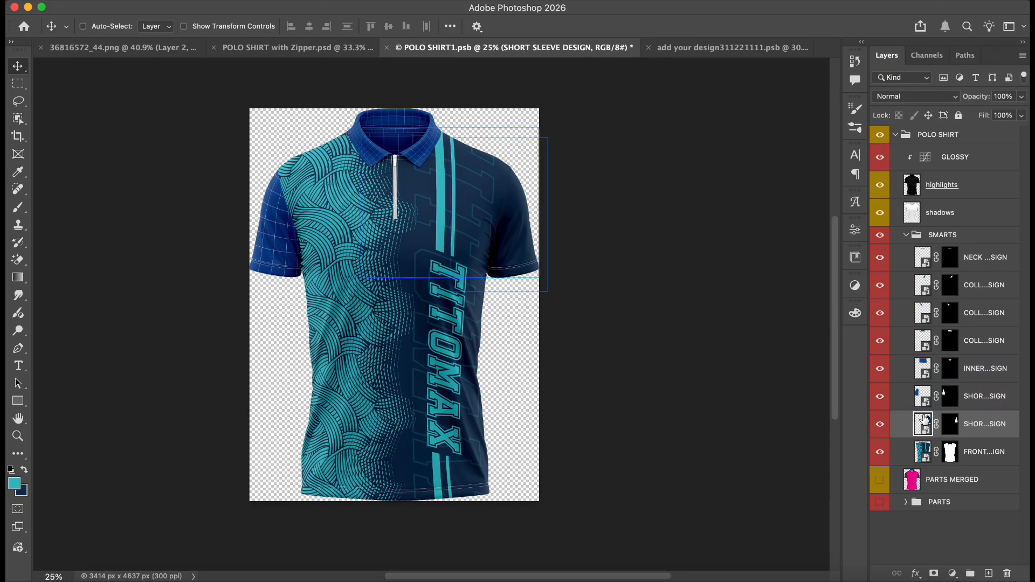
pyautogui.click(83, 25)
pyautogui.click(48, 50)
pyautogui.click(299, 154)
pyautogui.moveTo(299, 154); pyautogui.dragTo(510, 354)
# Step: Scale and position the wave pattern to fill the sleeve design, save and close it, and return to the POLO SHIRT1.psb mockup
pyautogui.press('super+t')
pyautogui.moveTo(654, 291); pyautogui.dragTo(547, 392)
pyautogui.moveTo(554, 313); pyautogui.dragTo(591, 312)
pyautogui.press('Return')
pyautogui.press('super+s')
pyautogui.press('super+w')
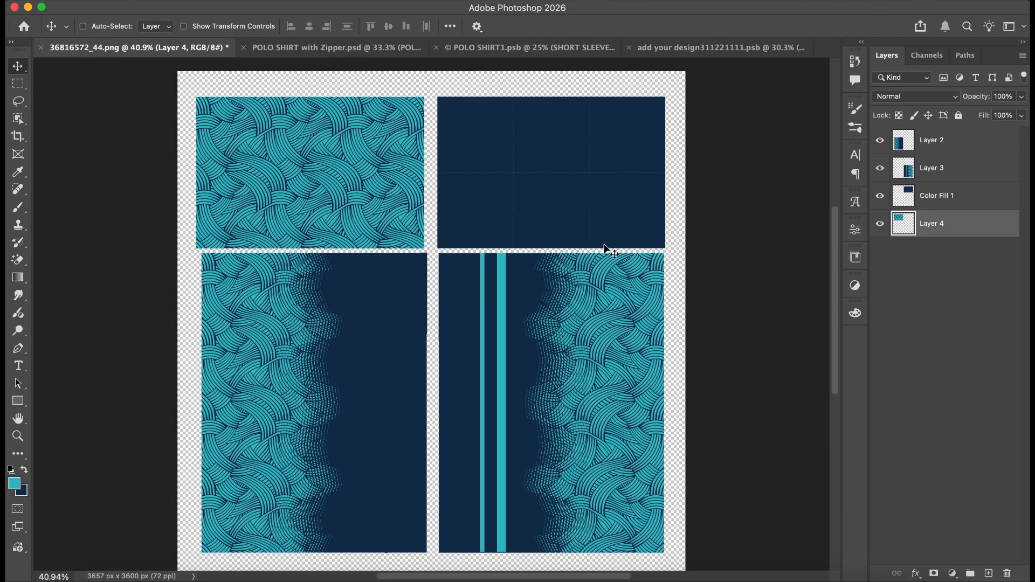
pyautogui.click(573, 54)
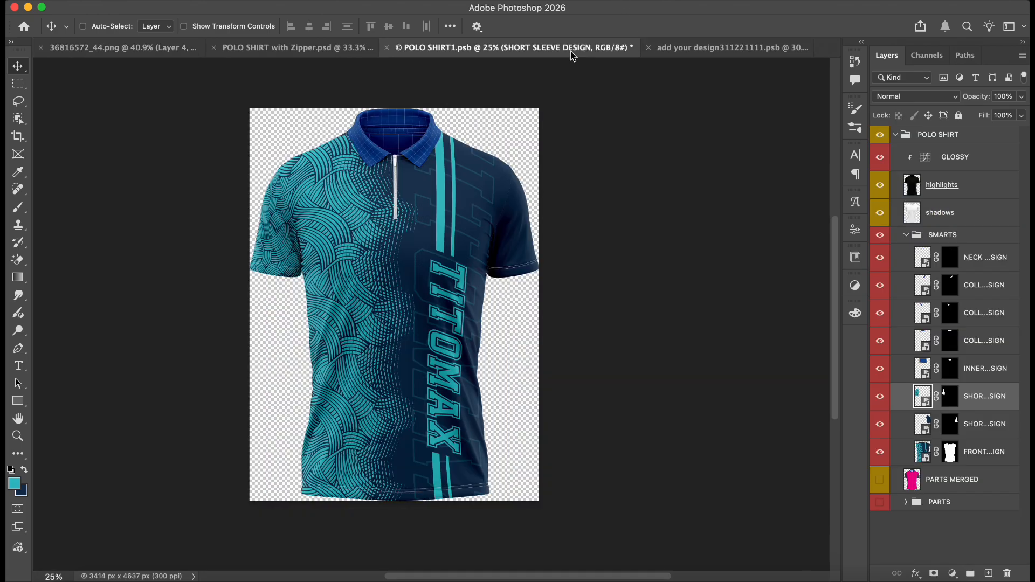
# Step: Open the shirt's inner side design, add a navy solid color fill, then save and close it
pyautogui.doubleClick(923, 371)
pyautogui.click(952, 573)
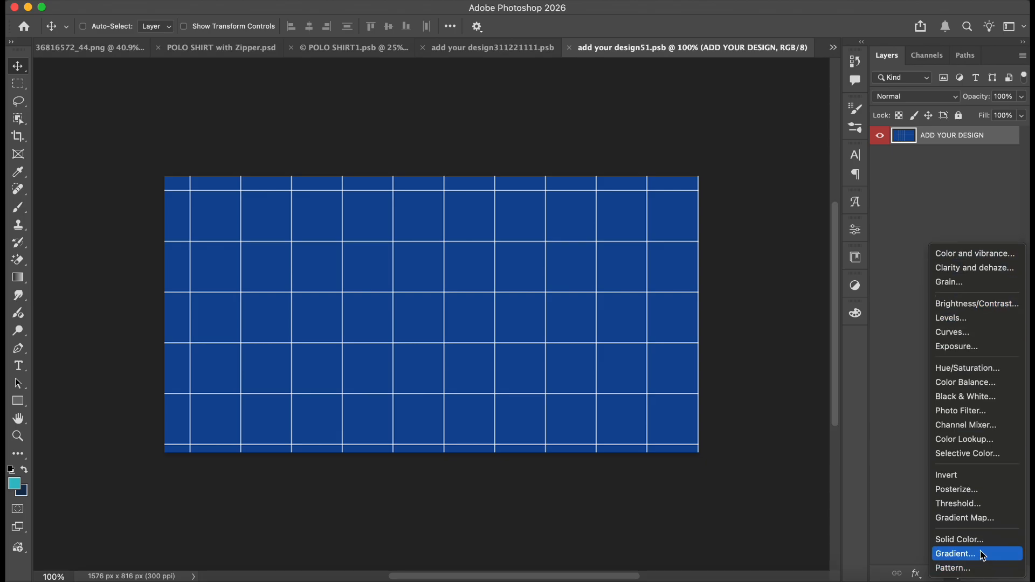
pyautogui.click(970, 550)
pyautogui.click(29, 487)
pyautogui.click(983, 139)
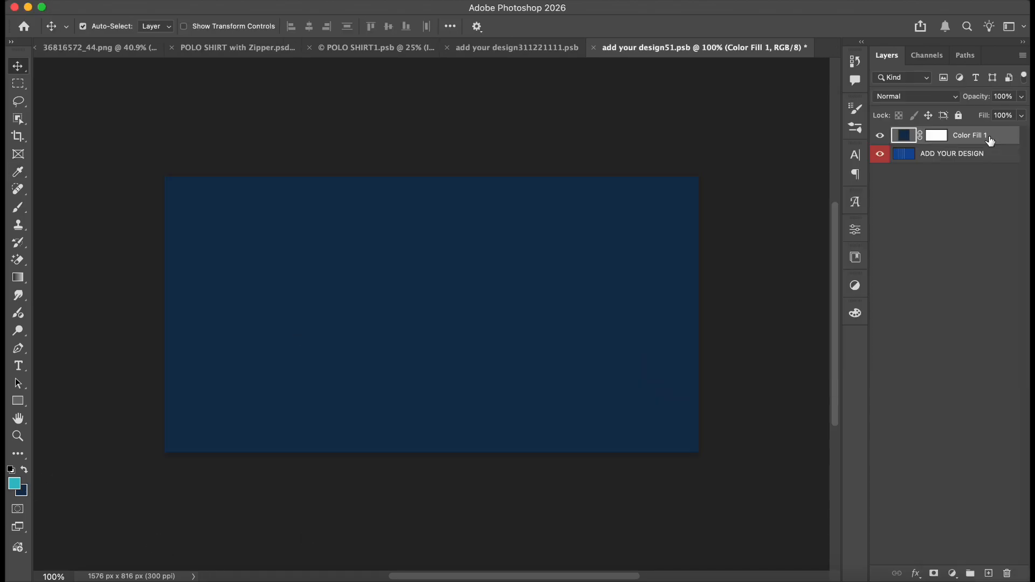
pyautogui.press('super+s')
pyautogui.press('super+w')
# Step: Open the back collar design, add a navy solid color fill over it, then save and close it
pyautogui.click(935, 349)
pyautogui.doubleClick(925, 349)
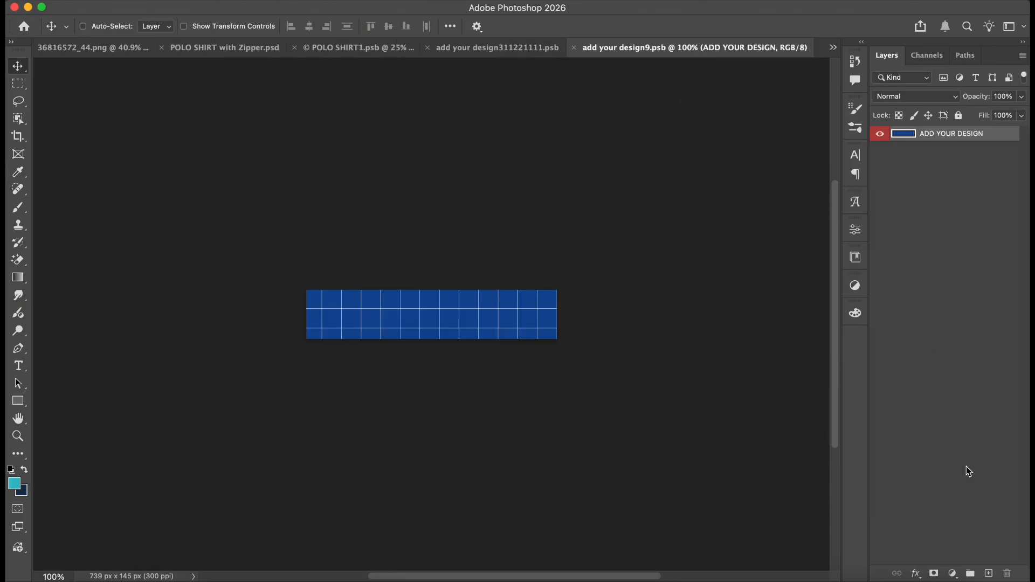
pyautogui.click(952, 573)
pyautogui.scroll(-2, 975, 409)
pyautogui.click(959, 538)
pyautogui.click(23, 490)
pyautogui.click(983, 138)
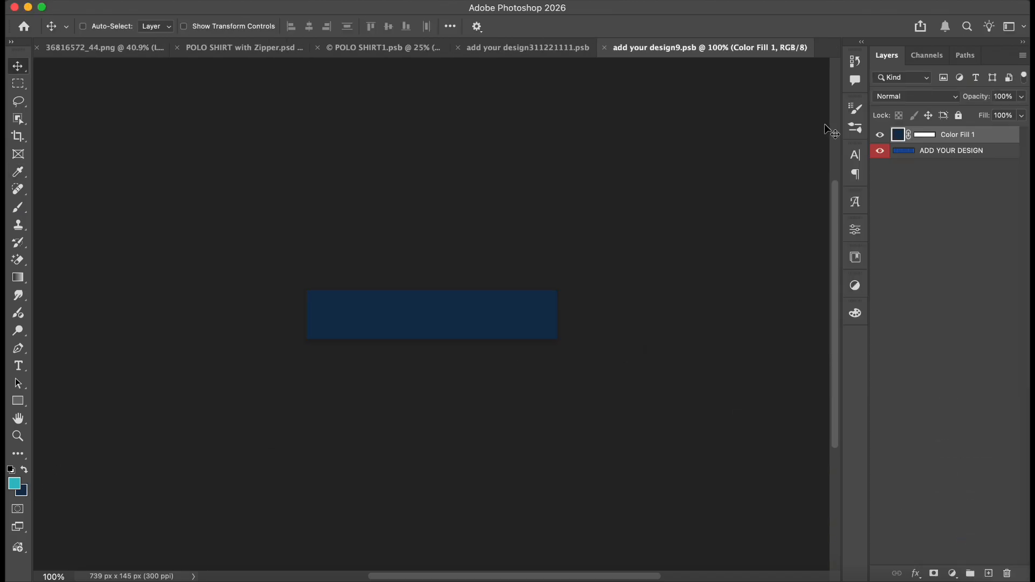
pyautogui.press('super+s')
pyautogui.press('super+w')
# Step: Open the collar flap design on the wave-pattern side, add a navy #13304f solid color fill, then save and close it
pyautogui.click(935, 313)
pyautogui.doubleClick(925, 313)
pyautogui.click(952, 573)
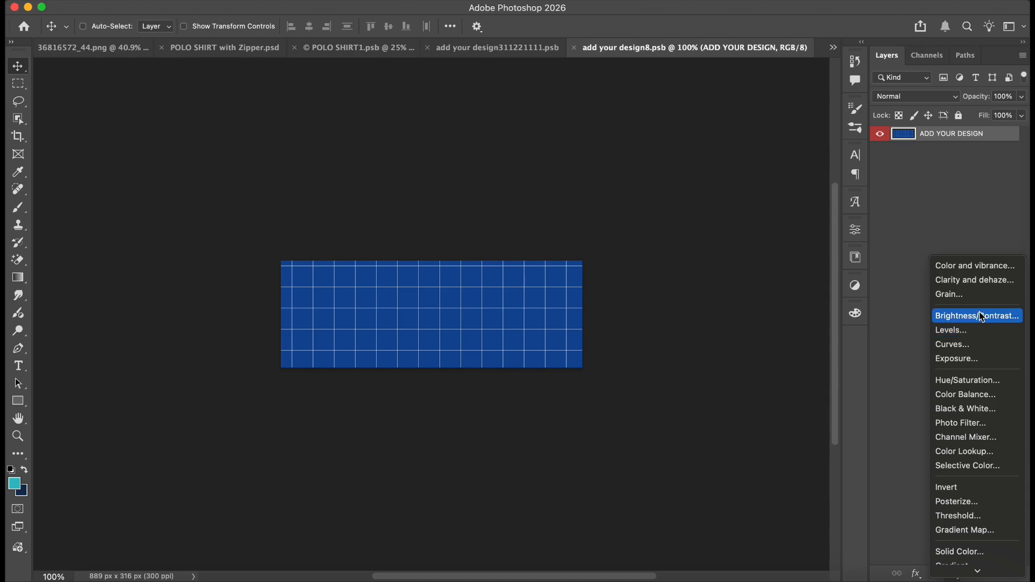
pyautogui.click(975, 551)
pyautogui.click(22, 490)
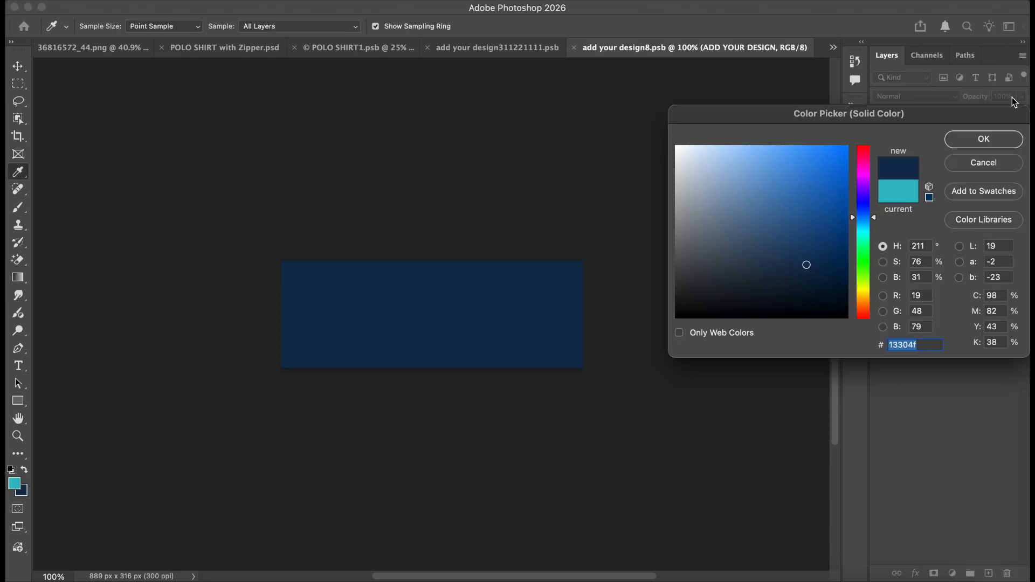
pyautogui.press('Return')
pyautogui.press('super+s')
pyautogui.press('super+w')
# Step: Open the collar flap design on the striped side, add a navy solid color fill, then save and close it
pyautogui.click(895, 424)
pyautogui.click(895, 341)
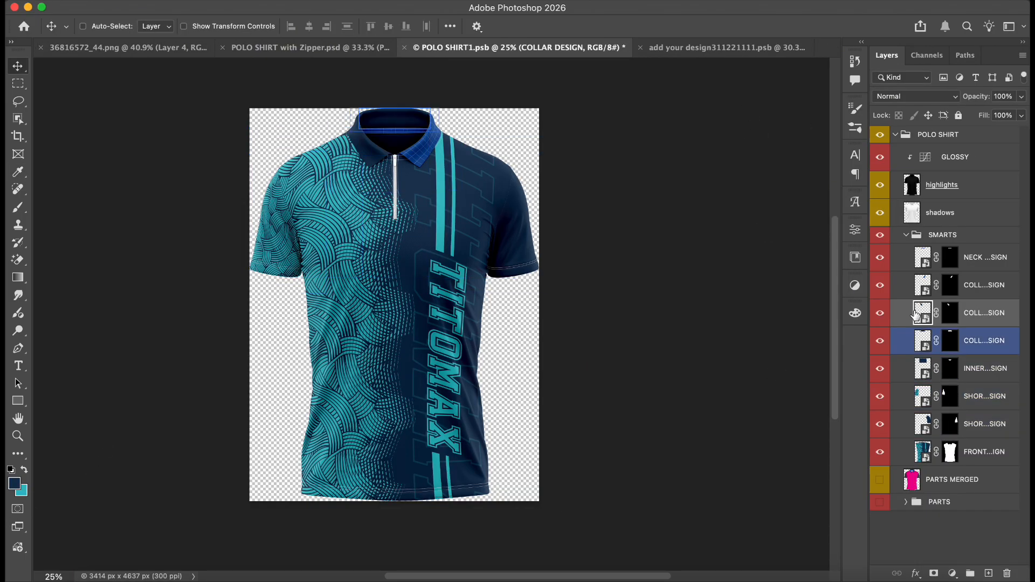
pyautogui.doubleClick(922, 284)
pyautogui.click(952, 573)
pyautogui.click(959, 562)
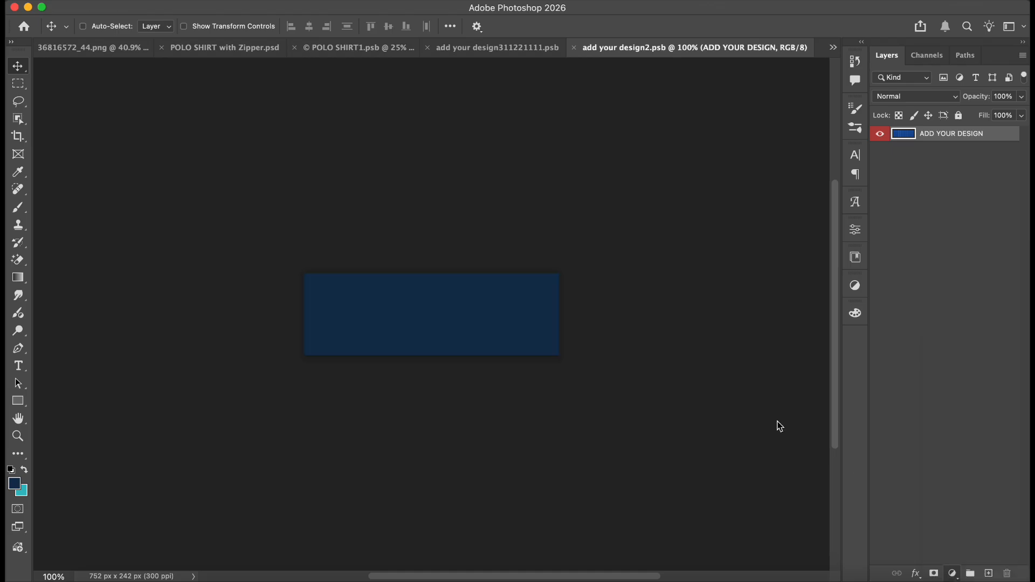
pyautogui.click(983, 141)
pyautogui.press('super+s')
pyautogui.press('super+w')
# Step: Open the neck tape design, add a teal solid color fill, then save and close it
pyautogui.click(923, 312)
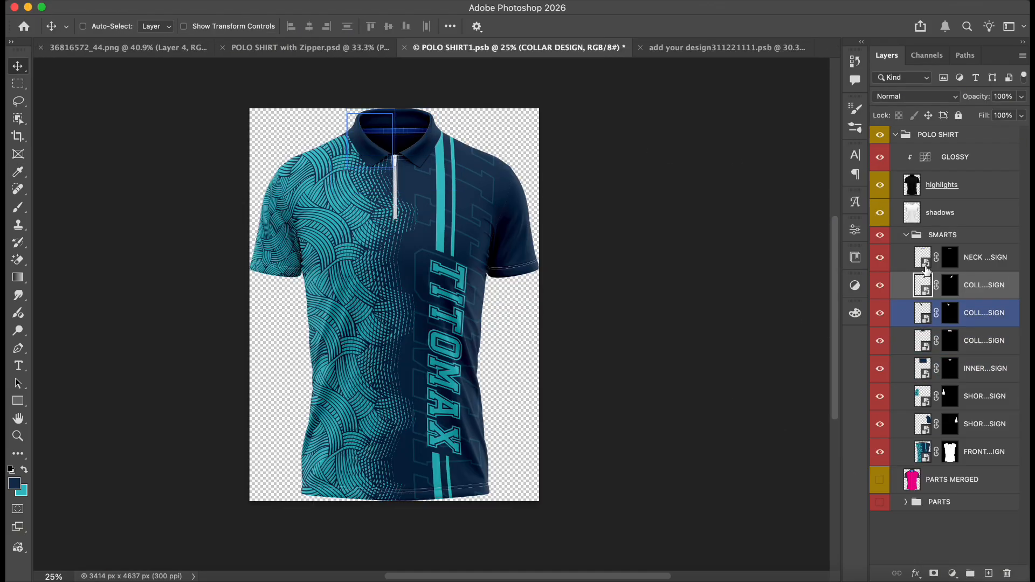
pyautogui.doubleClick(922, 257)
pyautogui.click(950, 572)
pyautogui.scroll(-2, 970, 549)
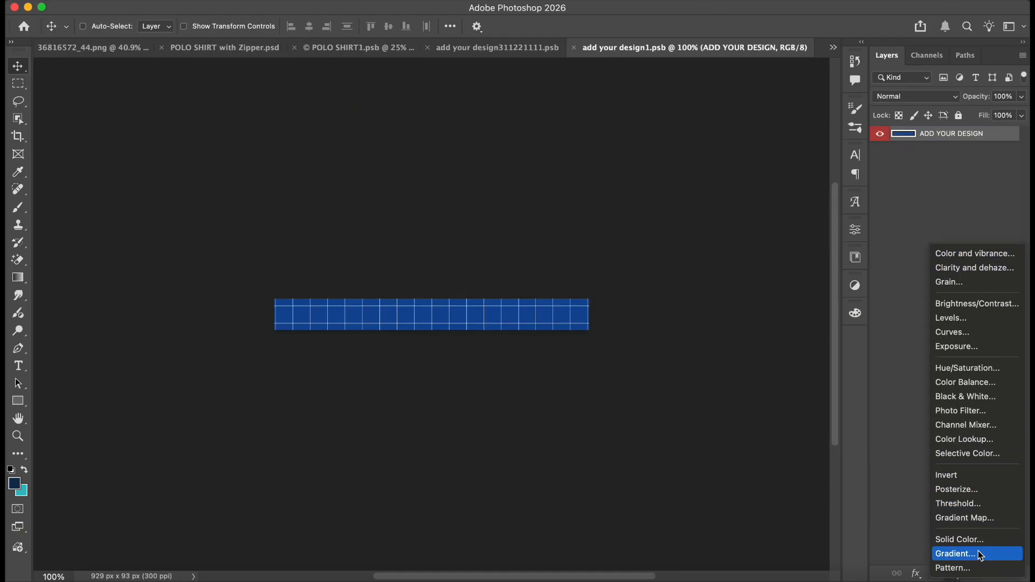
pyautogui.click(965, 539)
pyautogui.click(22, 490)
pyautogui.click(983, 138)
pyautogui.press('super+s')
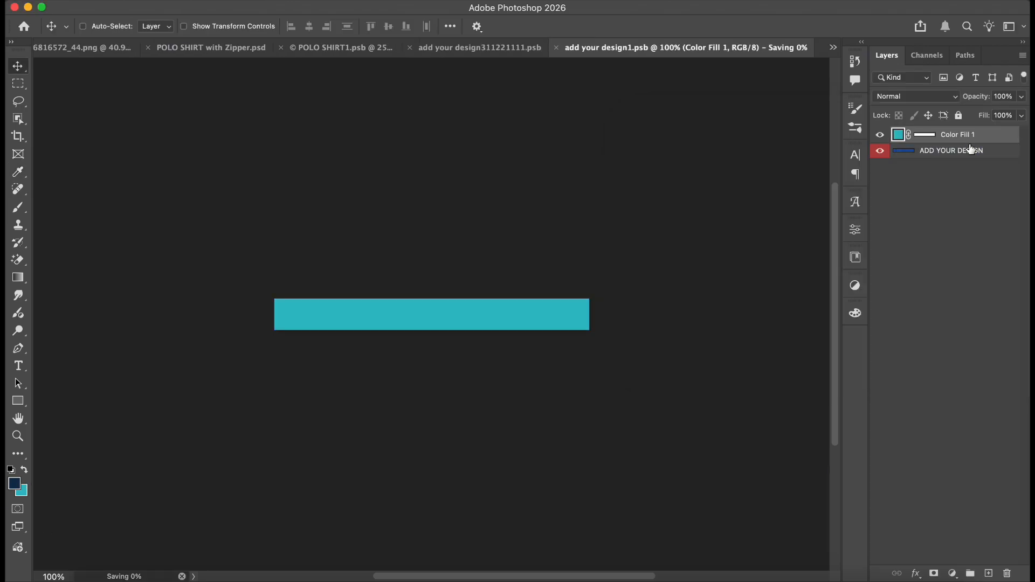
pyautogui.press('super+w')
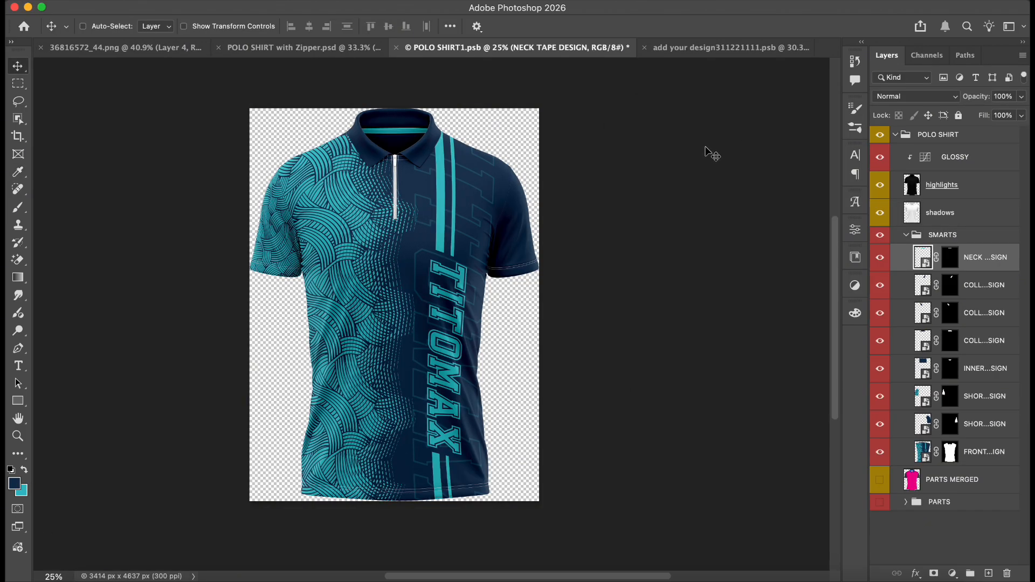
# Step: Move the slider and puller, ZIP and ZIP FABRIC layers from the PARTS group into SMARTS, directly below the front design
pyautogui.click(943, 234)
pyautogui.click(905, 235)
pyautogui.click(906, 279)
pyautogui.click(993, 414)
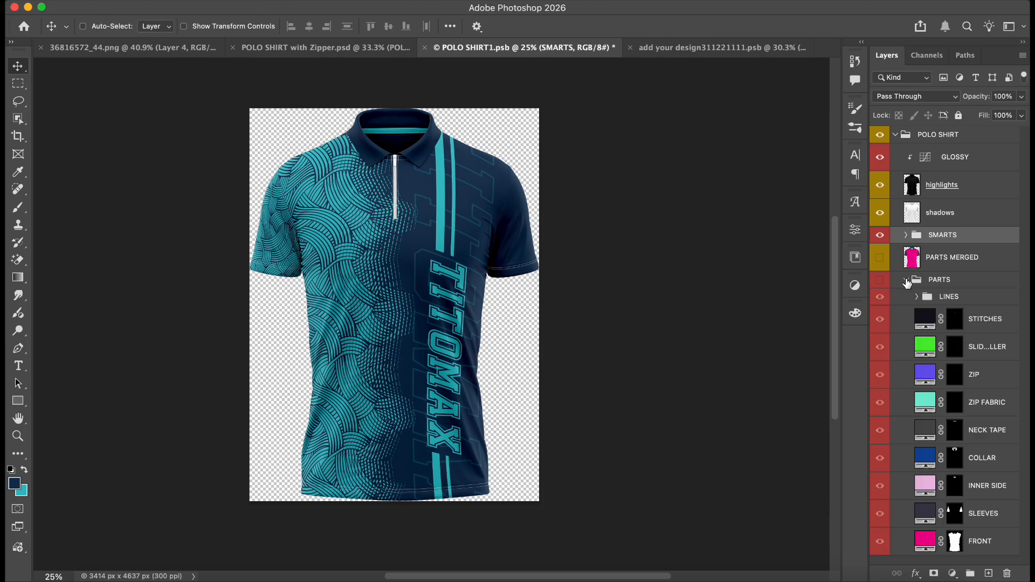
pyautogui.keyDown('super'); pyautogui.click(983, 377); pyautogui.keyUp('super')
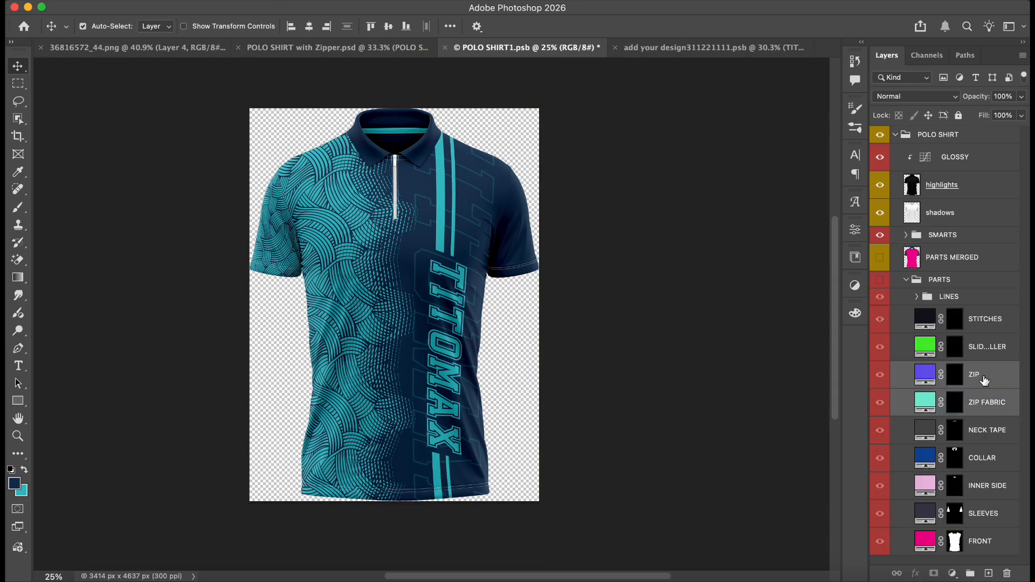
pyautogui.click(987, 339)
pyautogui.click(880, 279)
pyautogui.keyDown('shift'); pyautogui.click(1015, 395); pyautogui.keyUp('shift')
pyautogui.click(905, 235)
pyautogui.scroll(-3, 992, 439)
pyautogui.moveTo(993, 439); pyautogui.dragTo(980, 332)
pyautogui.moveTo(994, 395); pyautogui.dragTo(991, 428)
pyautogui.click(949, 463)
pyautogui.click(905, 463)
pyautogui.click(880, 555)
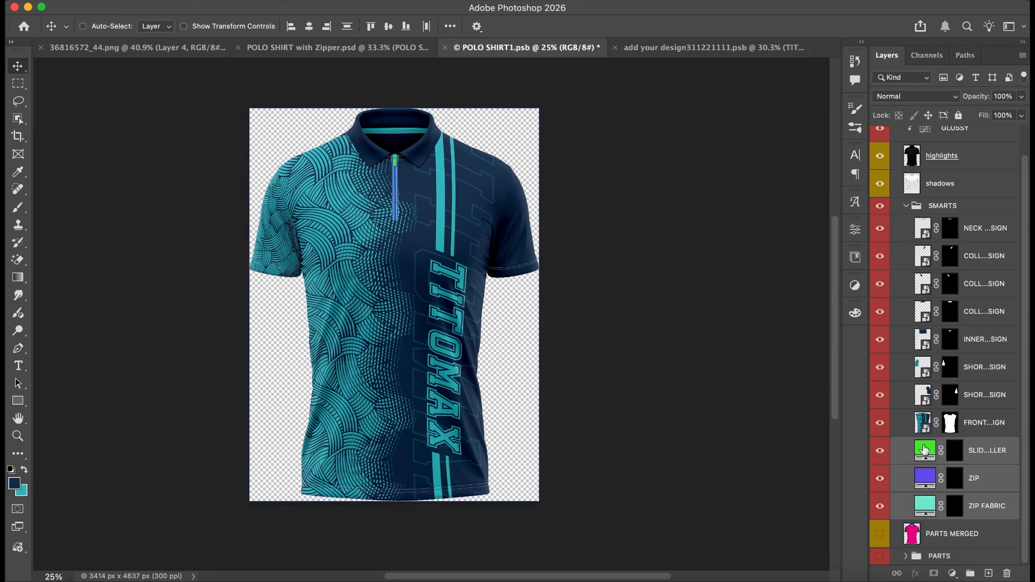
# Step: Recolor the slider and puller, ZIP and ZIP FABRIC fills to teal #33bec6 and save the shirt file
pyautogui.doubleClick(924, 450)
pyautogui.click(24, 491)
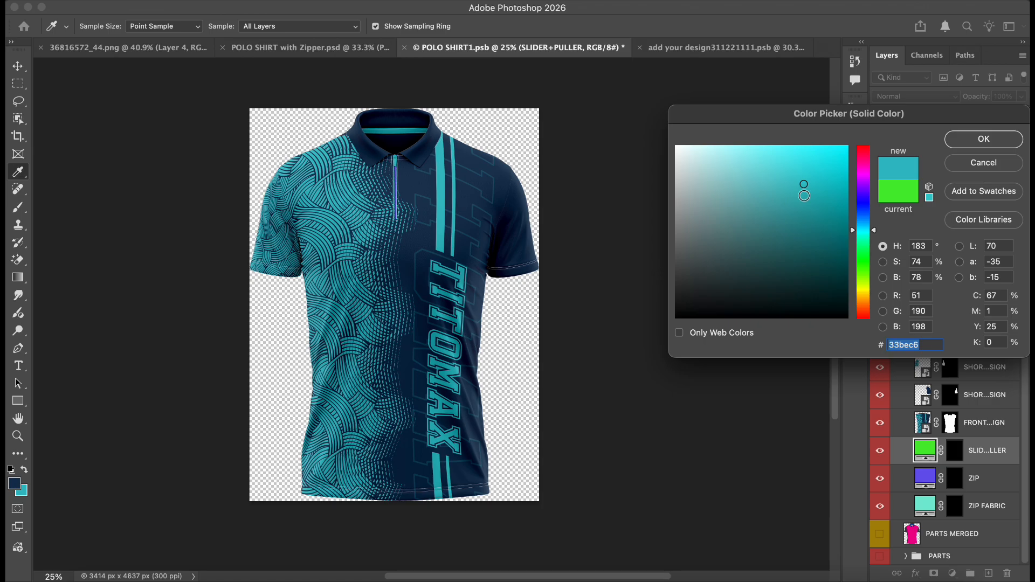
pyautogui.click(958, 144)
pyautogui.doubleClick(925, 478)
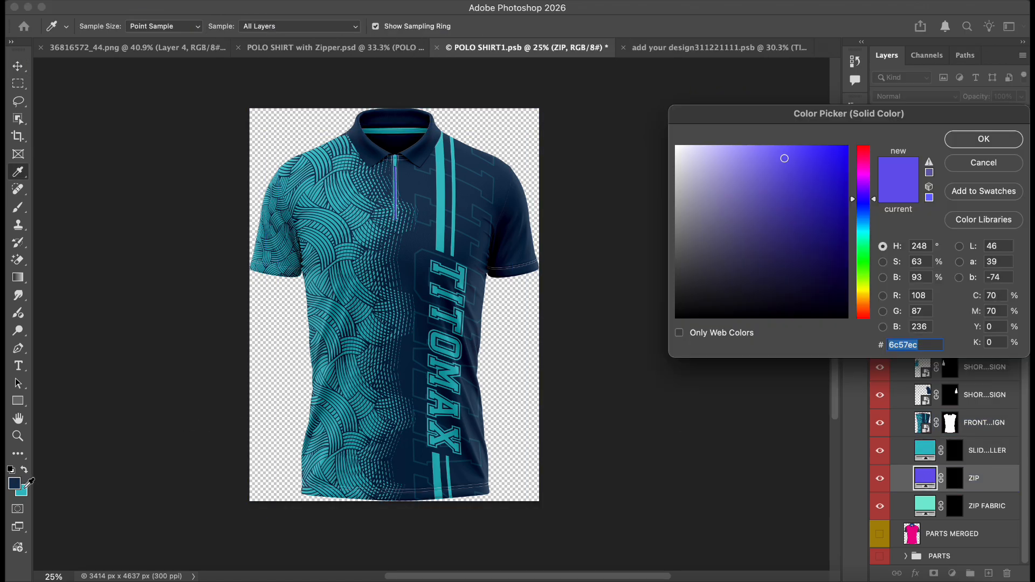
pyautogui.click(23, 490)
pyautogui.click(984, 139)
pyautogui.doubleClick(925, 506)
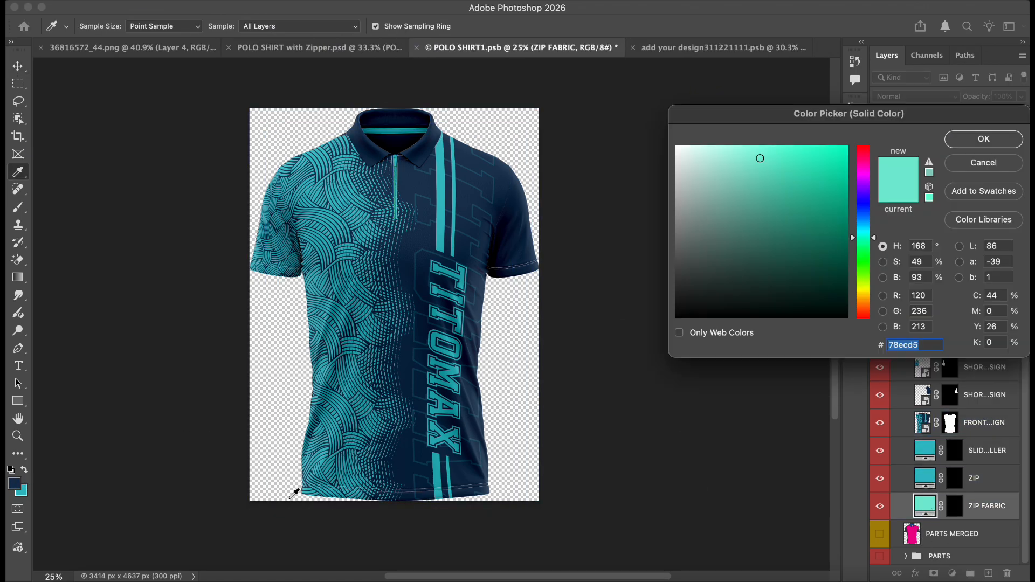
pyautogui.click(25, 488)
pyautogui.click(962, 139)
pyautogui.press('v')
pyautogui.press('super+s')
# Step: Examine the recolored zipper and the front lettering of the shirt up close
pyautogui.press('super+minus')
pyautogui.press('super+plus')
pyautogui.press('super+plus')
pyautogui.press('super+plus')
pyautogui.press('super+plus')
pyautogui.press('super+plus')
pyautogui.press('super+plus')
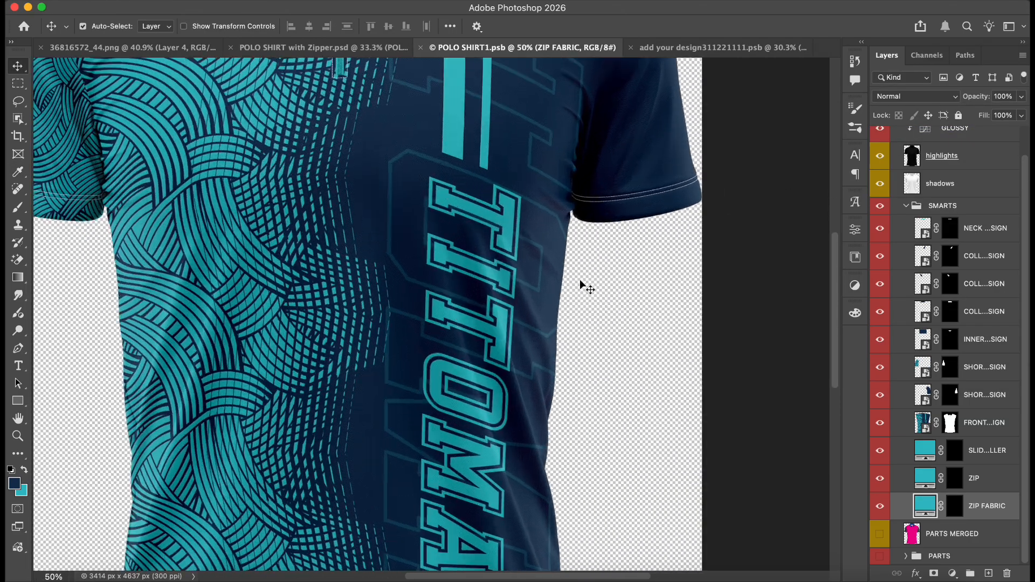
pyautogui.click(432, 255)
pyautogui.press('super+plus')
pyautogui.press('super+plus')
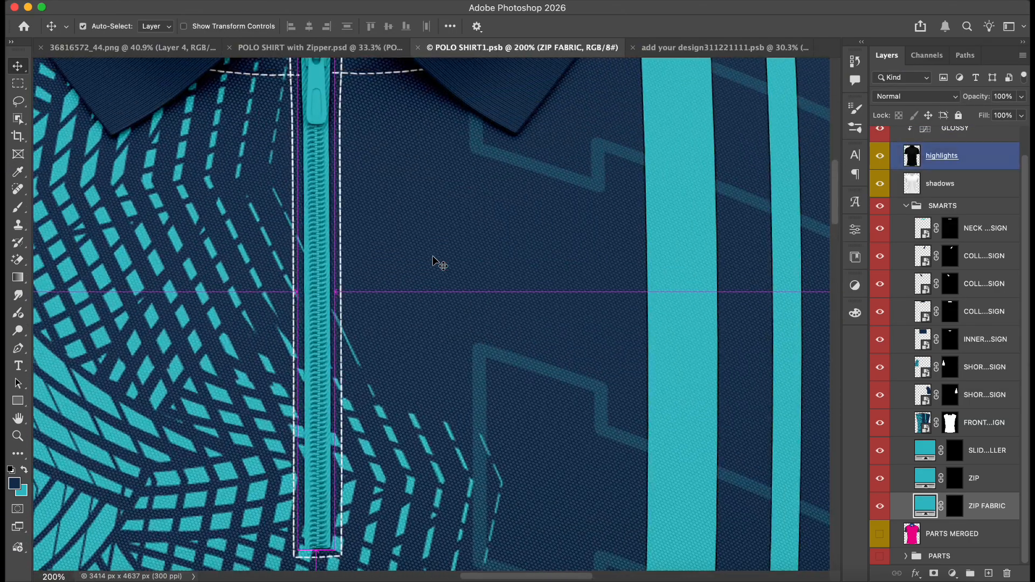
pyautogui.press('super+minus')
pyautogui.press('super+minus')
pyautogui.press('super+minus')
pyautogui.press('super+minus')
pyautogui.press('super+minus')
# Step: Close the front design, check the combined mockup in POLO SHIRT with Zipper.psd, and close POLO SHIRT1.psb
pyautogui.click(632, 47)
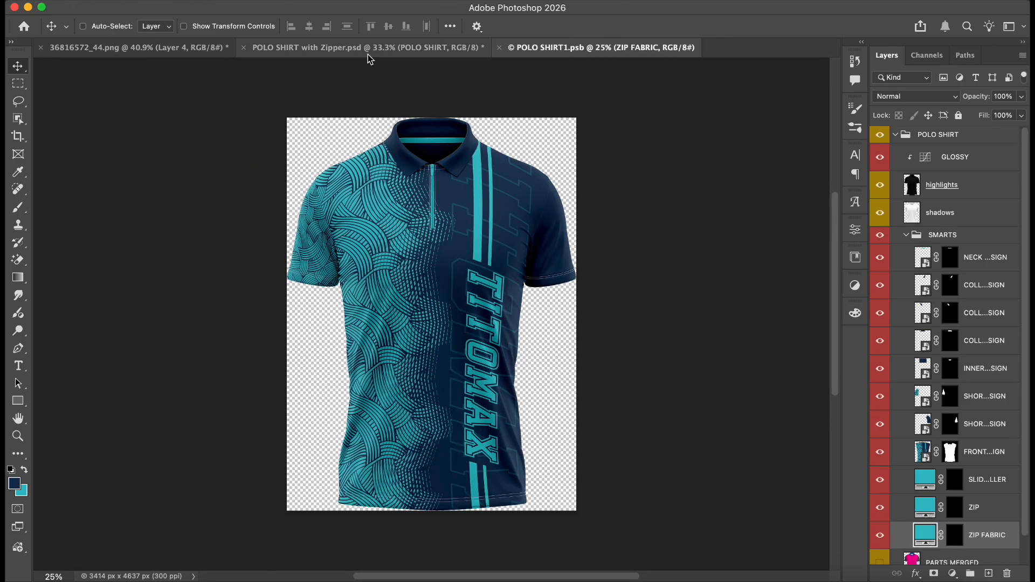
pyautogui.click(370, 48)
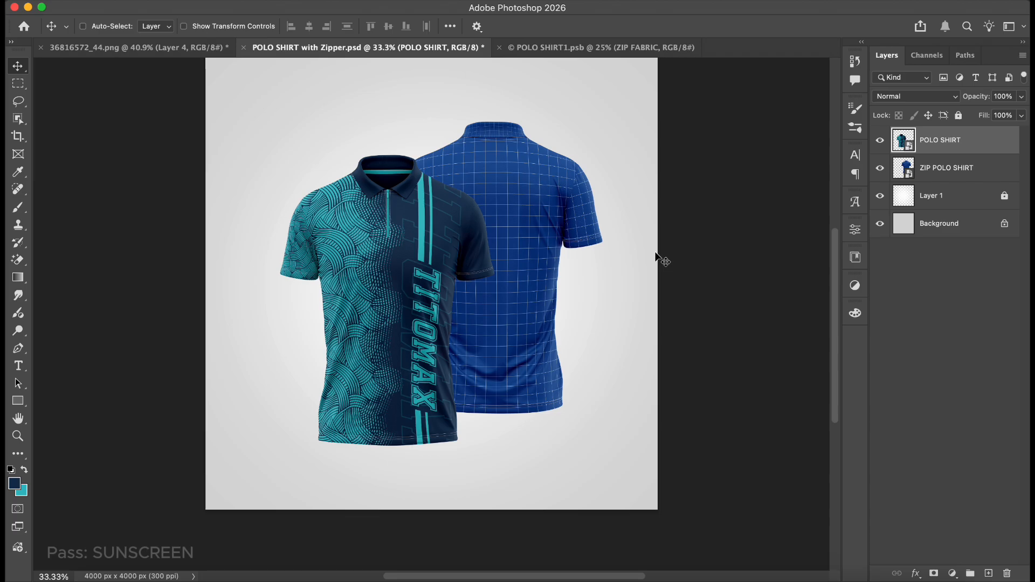
pyautogui.click(675, 49)
pyautogui.click(499, 47)
# Step: Open the ZIP POLO SHIRT back mockup and its back view design for editing
pyautogui.doubleClick(911, 174)
pyautogui.click(916, 235)
pyautogui.click(905, 235)
pyautogui.click(948, 339)
pyautogui.doubleClick(911, 340)
# Step: Copy the wave pattern and stripes artwork from 36816572_44.png into the back design, mirrored, scaled to 206.65% and shifted right
pyautogui.click(134, 49)
pyautogui.moveTo(526, 351); pyautogui.dragTo(572, 322)
pyautogui.hotkey('shift', 'Right')
pyautogui.hotkey('shift', 'Right')
pyautogui.hotkey('shift', 'Right')
pyautogui.hotkey('shift', 'Right')
pyautogui.hotkey('shift', 'Right')
pyautogui.hotkey('shift', 'Right')
pyautogui.hotkey('shift', 'Right')
pyautogui.hotkey('shift', 'Right')
pyautogui.hotkey('shift', 'Right')
pyautogui.hotkey('shift', 'Right')
pyautogui.hotkey('shift', 'Right')
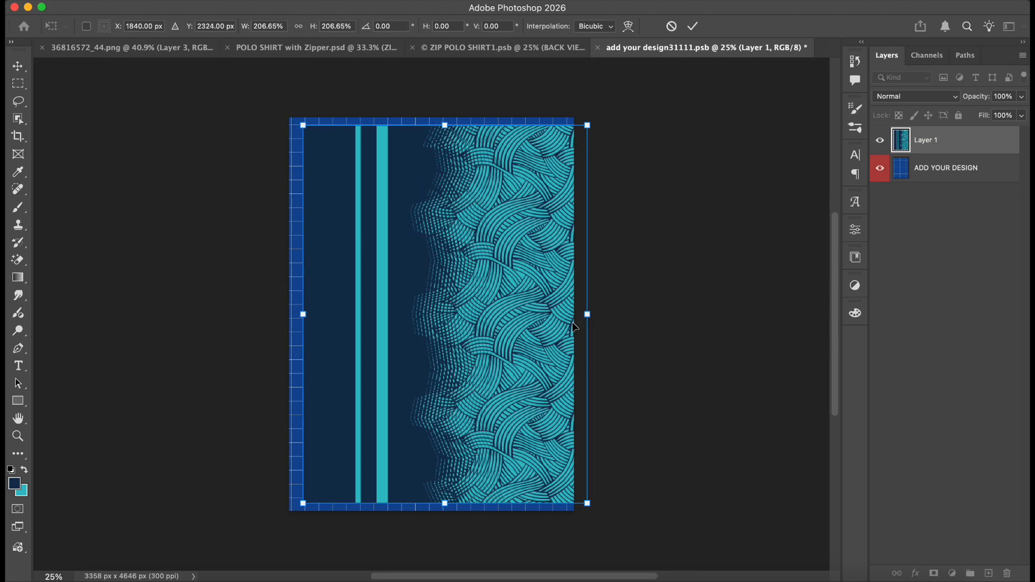
# Step: Add a navy solid color fill beneath the back artwork, save the design, and check it on the shirt back
pyautogui.click(994, 167)
pyautogui.click(952, 573)
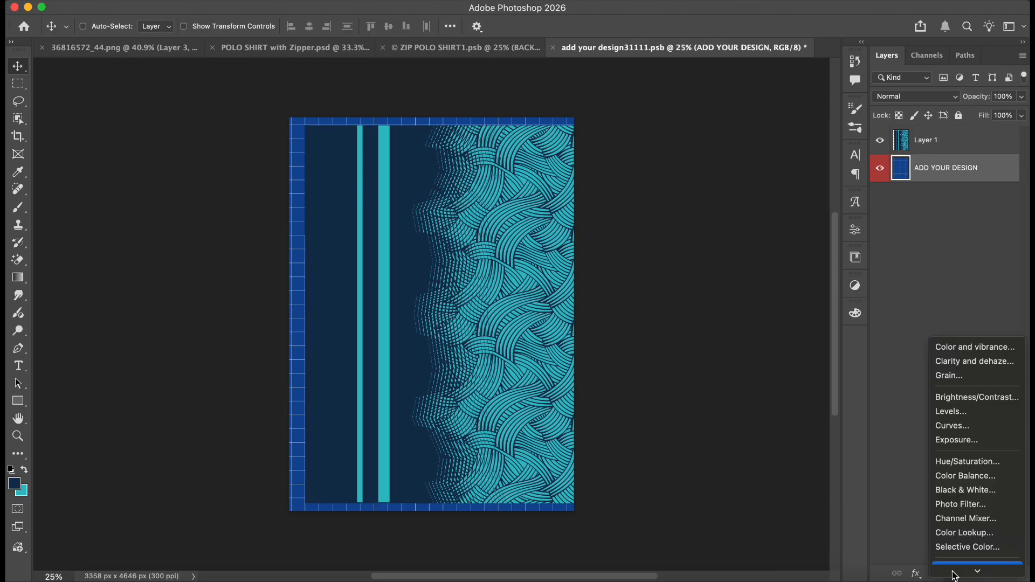
pyautogui.click(954, 536)
pyautogui.click(1001, 139)
pyautogui.hotkey('ctrl', 's')
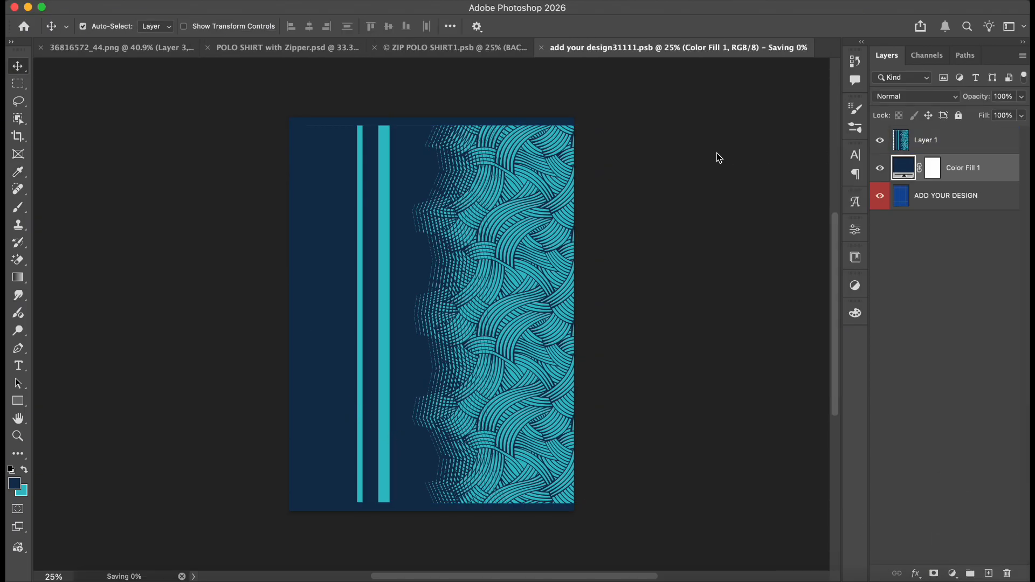
pyautogui.click(426, 49)
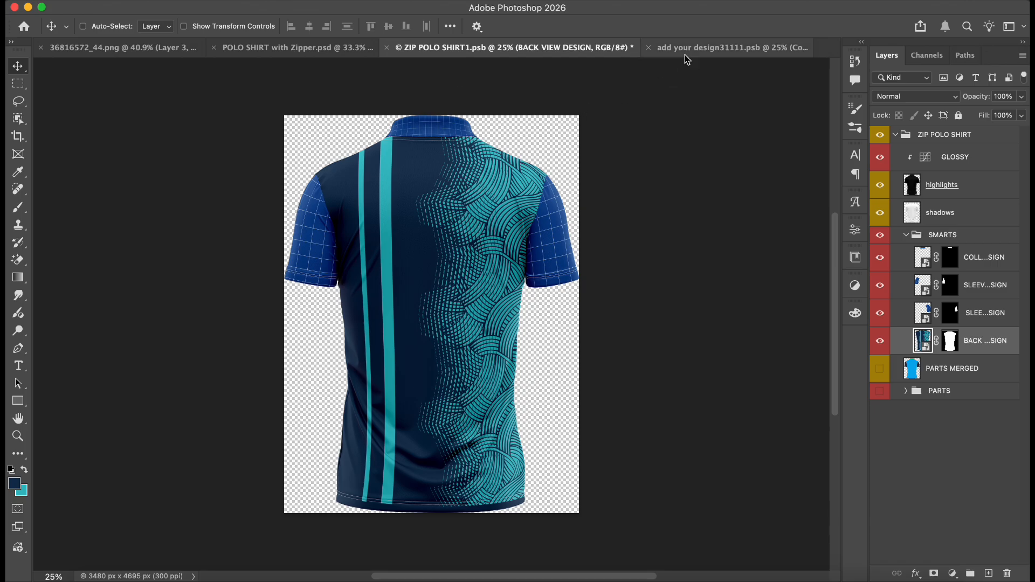
# Step: Nudge the back artwork layer left in the design, save it, and recheck its placement on the shirt
pyautogui.click(677, 50)
pyautogui.click(961, 141)
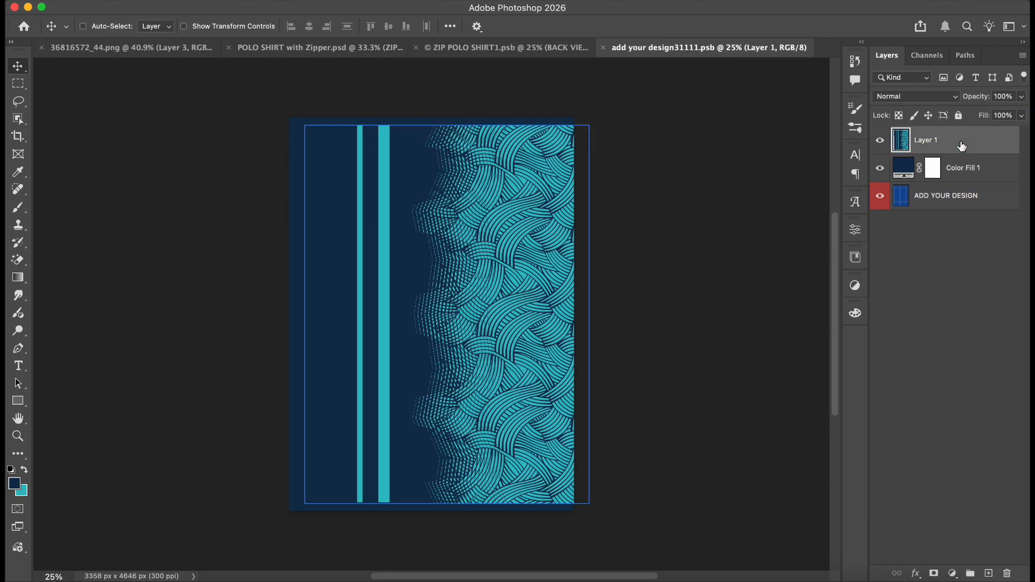
pyautogui.hotkey('shift', 'Left')
pyautogui.hotkey('shift', 'Left')
pyautogui.hotkey('shift', 'Left')
pyautogui.hotkey('shift', 'Left')
pyautogui.hotkey('shift', 'Left')
pyautogui.hotkey('ctrl', 's')
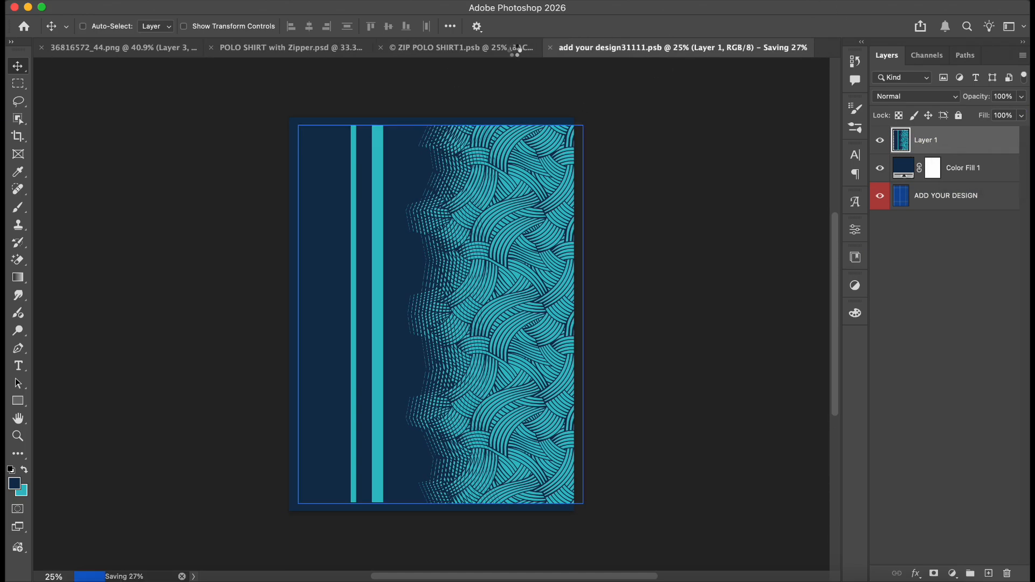
pyautogui.click(515, 49)
pyautogui.click(664, 49)
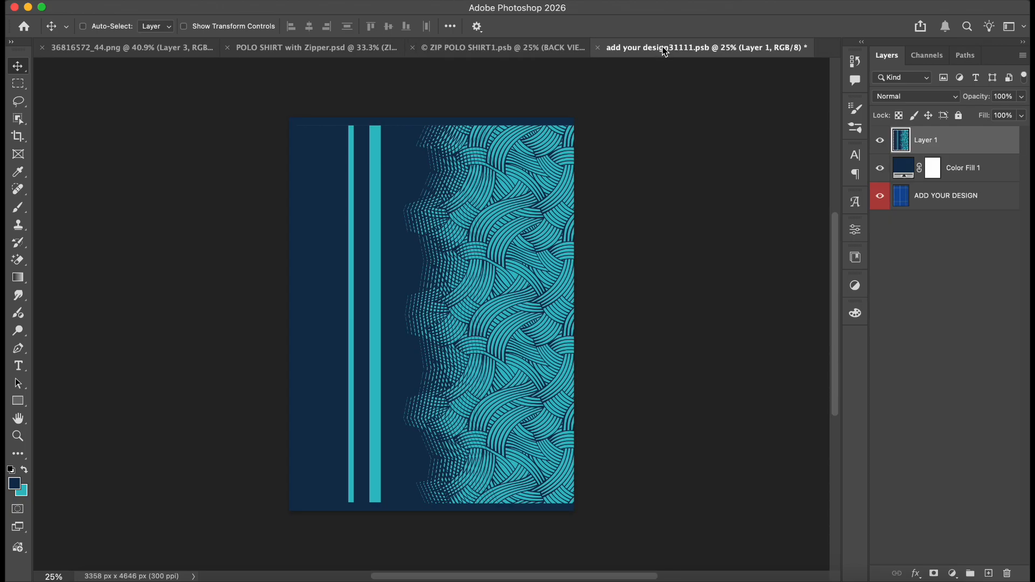
pyautogui.hotkey('ctrl', 's')
pyautogui.click(474, 50)
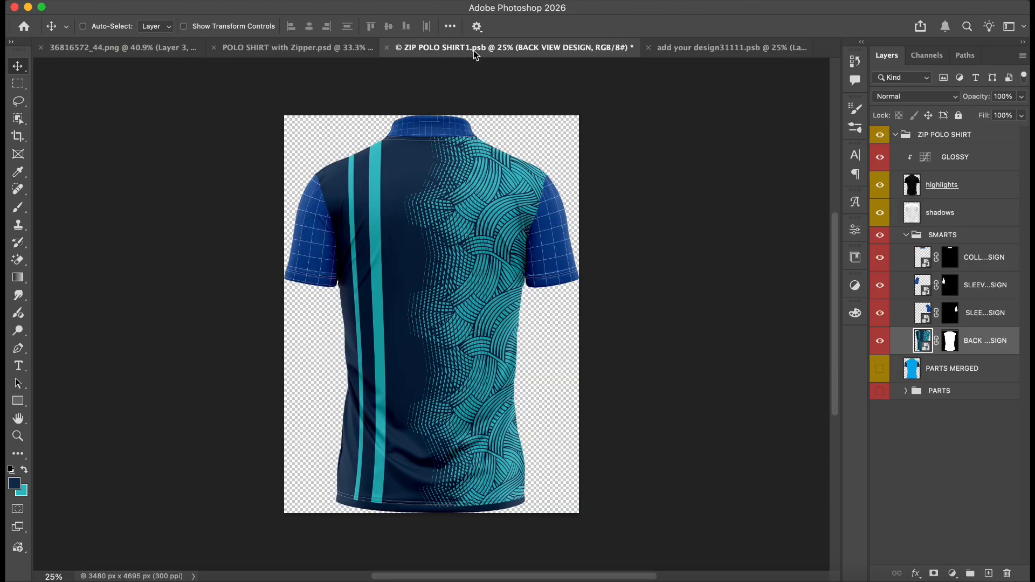
# Step: Add white Athletic 48 pt text reading LO and GO on two lines near the top center of the back design
pyautogui.click(690, 51)
pyautogui.press('t')
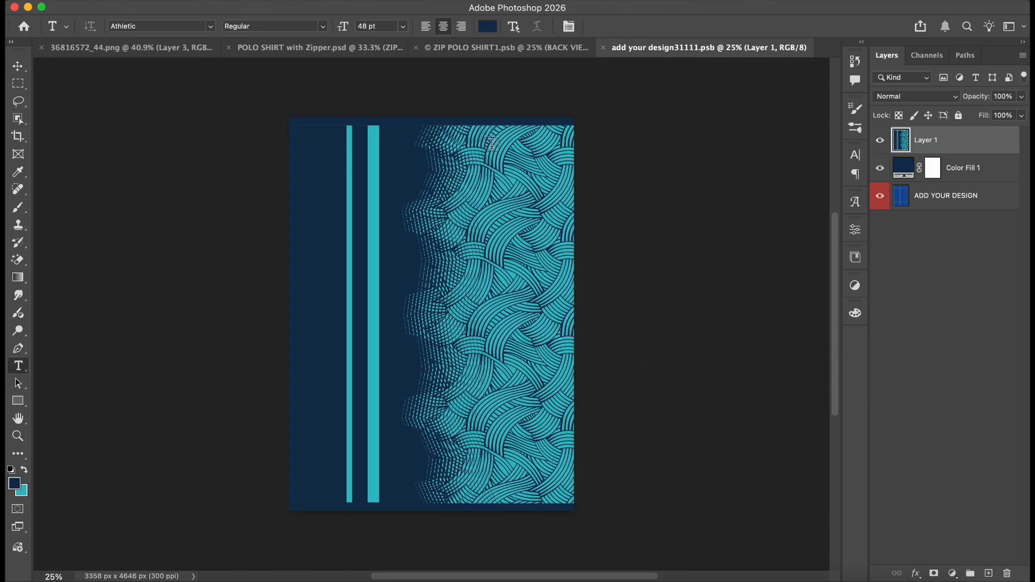
pyautogui.click(414, 159)
pyautogui.press('BackSpace')
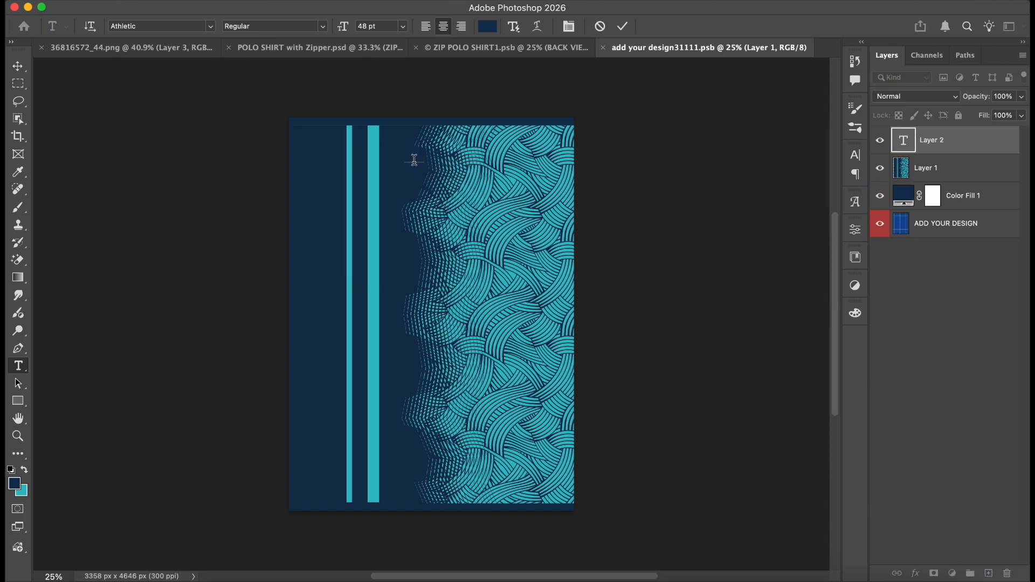
pyautogui.write('LO')
pyautogui.press('Return')
pyautogui.write('GO')
pyautogui.click(854, 155)
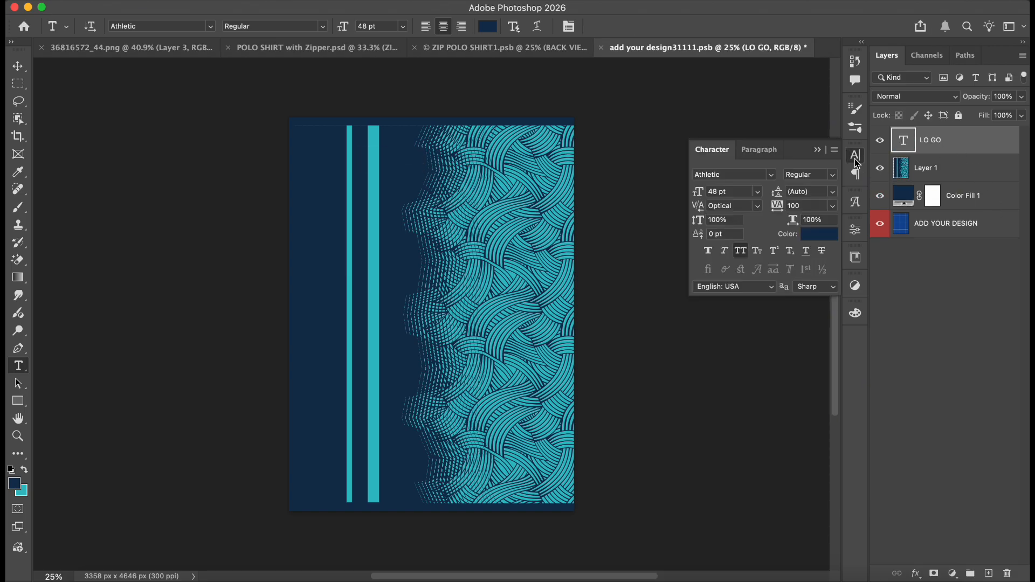
pyautogui.click(820, 232)
pyautogui.click(677, 147)
pyautogui.press('Return')
# Step: Set the leading of the two-line LO GO text to 60 pt
pyautogui.click(816, 191)
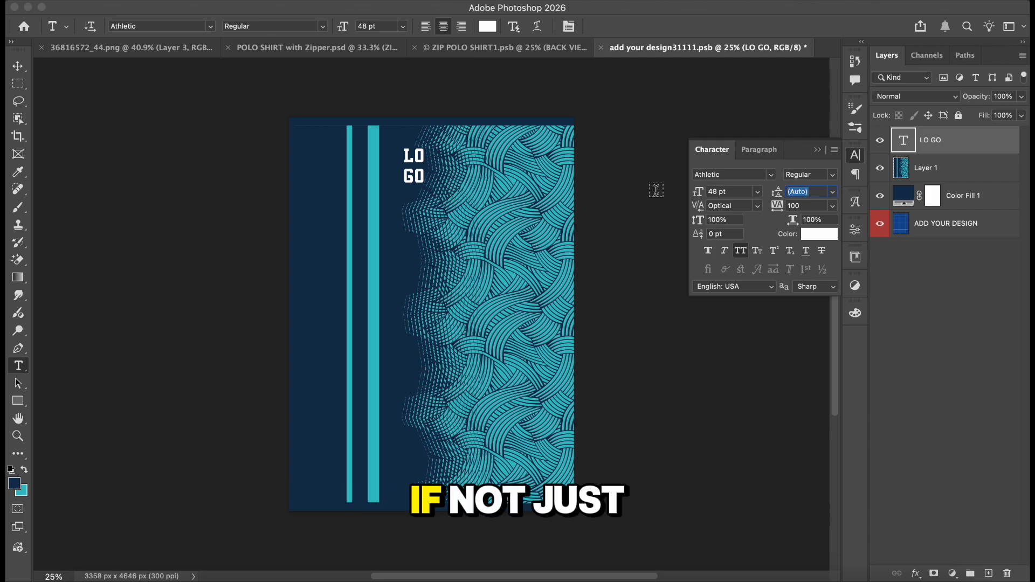
pyautogui.write('25')
pyautogui.press('Return')
pyautogui.write('30')
pyautogui.press('Return')
pyautogui.write('50')
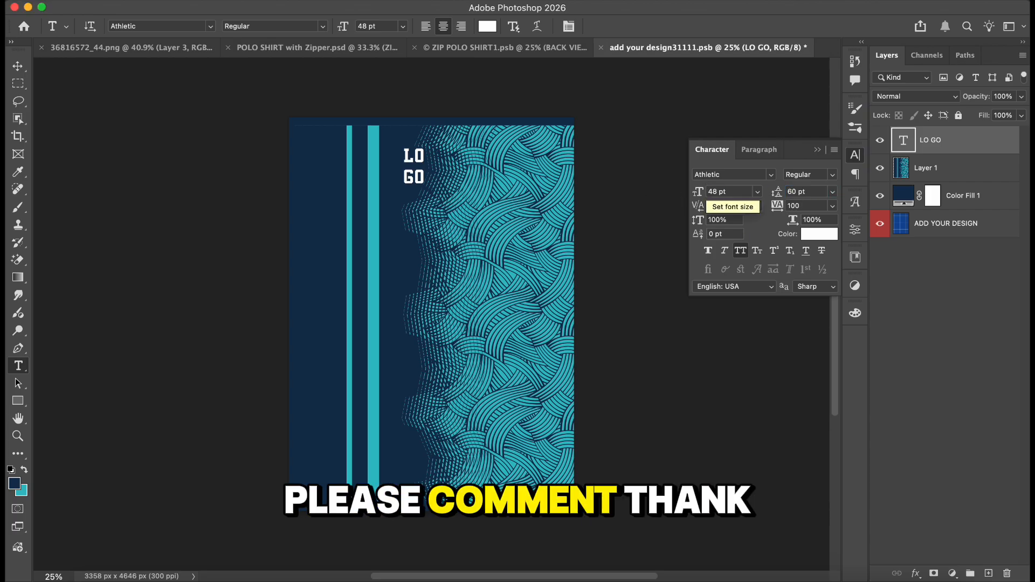
# Step: Scale the LO GO text down to about 30 pt and rotate it to -45° on the back design
pyautogui.press('Return')
pyautogui.press('super+t')
pyautogui.moveTo(425, 166); pyautogui.dragTo(424, 157)
pyautogui.press('Return')
pyautogui.press('super+t')
pyautogui.scroll(2, 424, 153)
pyautogui.moveTo(405, 197); pyautogui.dragTo(423, 169)
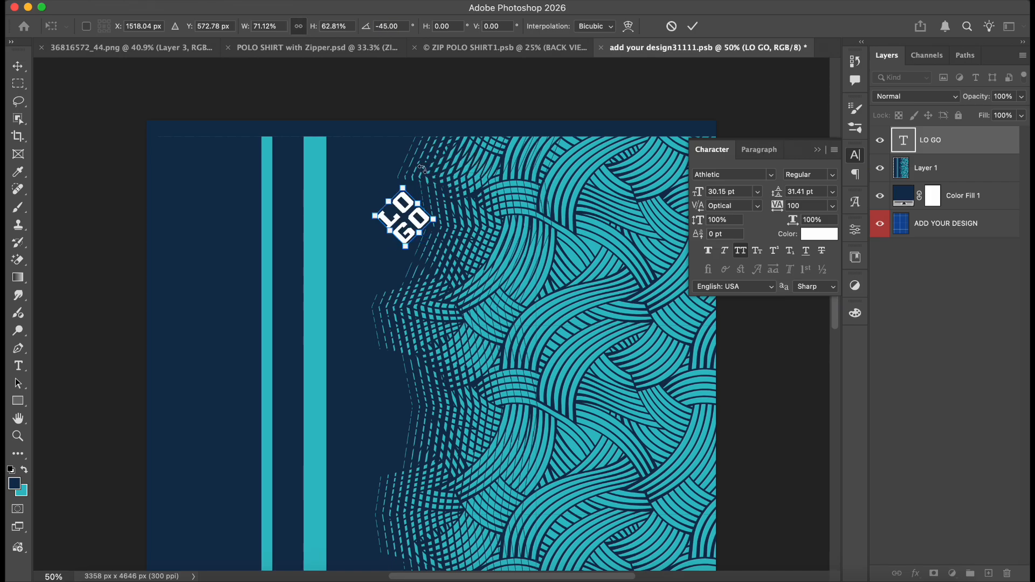
pyautogui.press('Return')
# Step: Move the rotated LO GO text to the horizontal center of the back design, save, and check it on the shirt back
pyautogui.moveTo(419, 233); pyautogui.dragTo(447, 231)
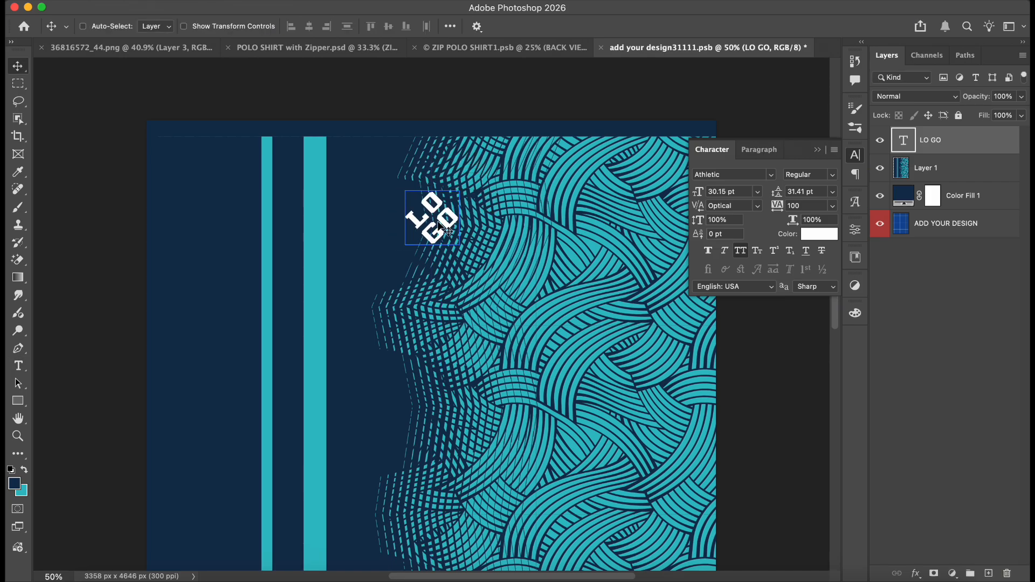
pyautogui.press('cmd+s')
pyautogui.click(502, 48)
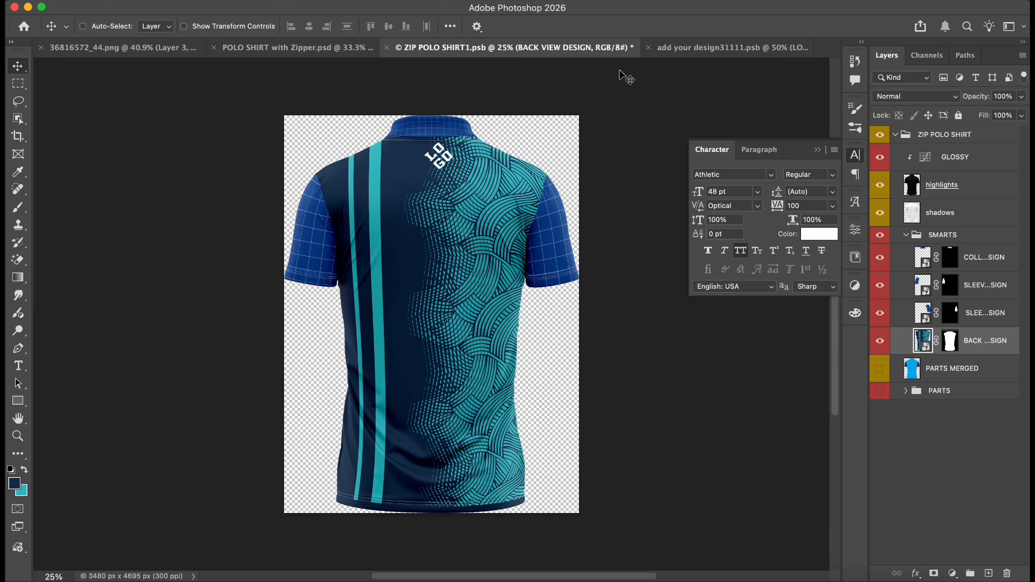
# Step: Lower the LO GO text slightly, shrink it to about 23.5 pt, save, and check it on the shirt before returning to the back design
pyautogui.click(636, 48)
pyautogui.scroll(-2, 417, 197)
pyautogui.moveTo(420, 199); pyautogui.dragTo(415, 225)
pyautogui.press('cmd+t')
pyautogui.moveTo(457, 157); pyautogui.dragTo(447, 161)
pyautogui.press('Return')
pyautogui.press('cmd+s')
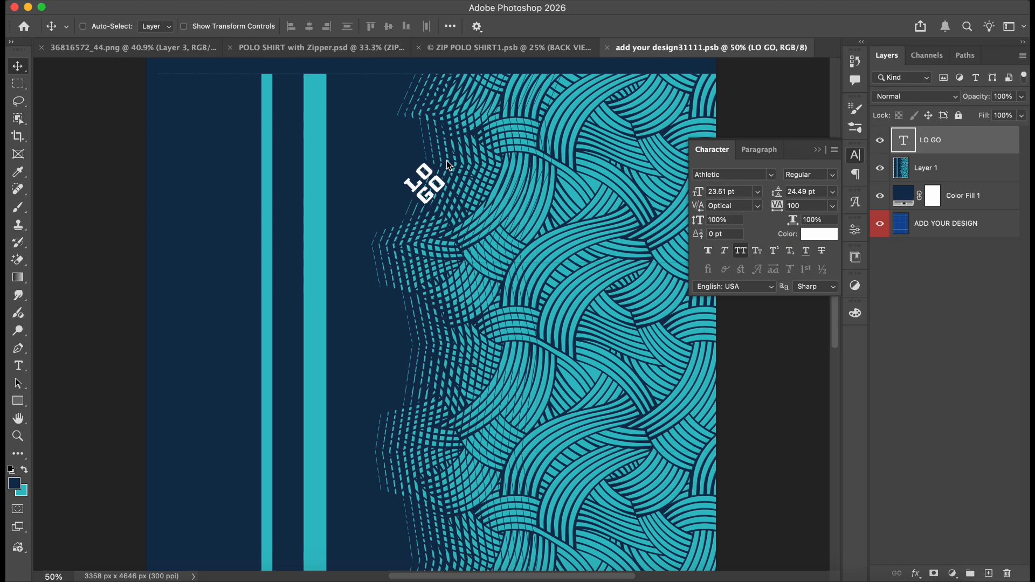
pyautogui.click(487, 46)
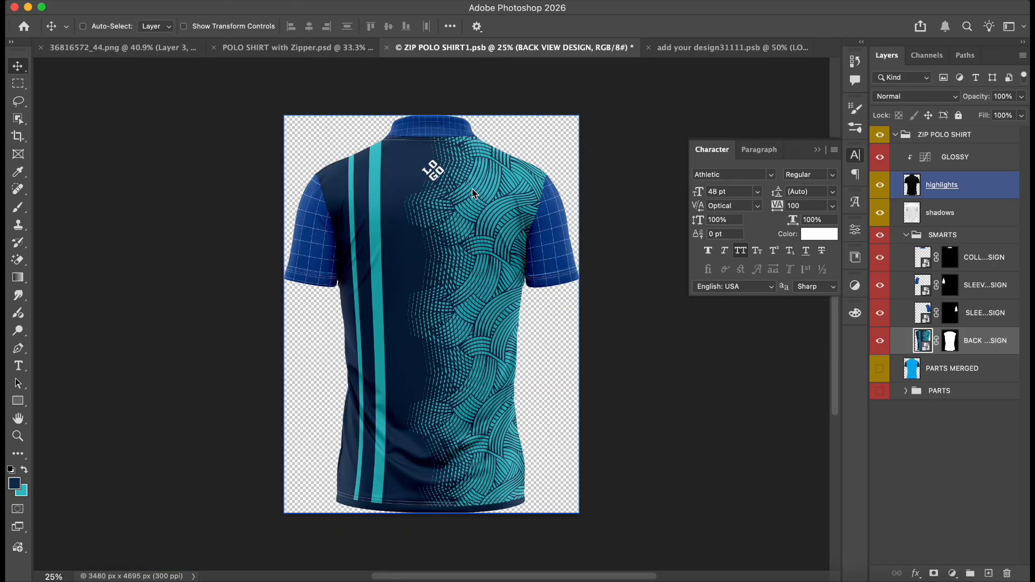
pyautogui.click(715, 50)
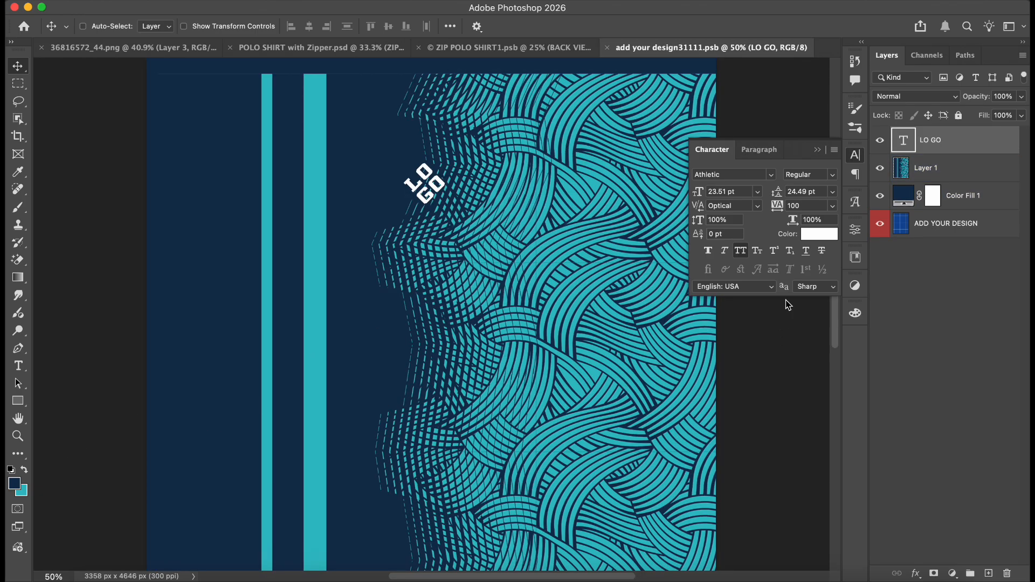
pyautogui.keyDown('alt'); pyautogui.moveTo(965, 152); pyautogui.dragTo(966, 158); pyautogui.keyUp('alt')
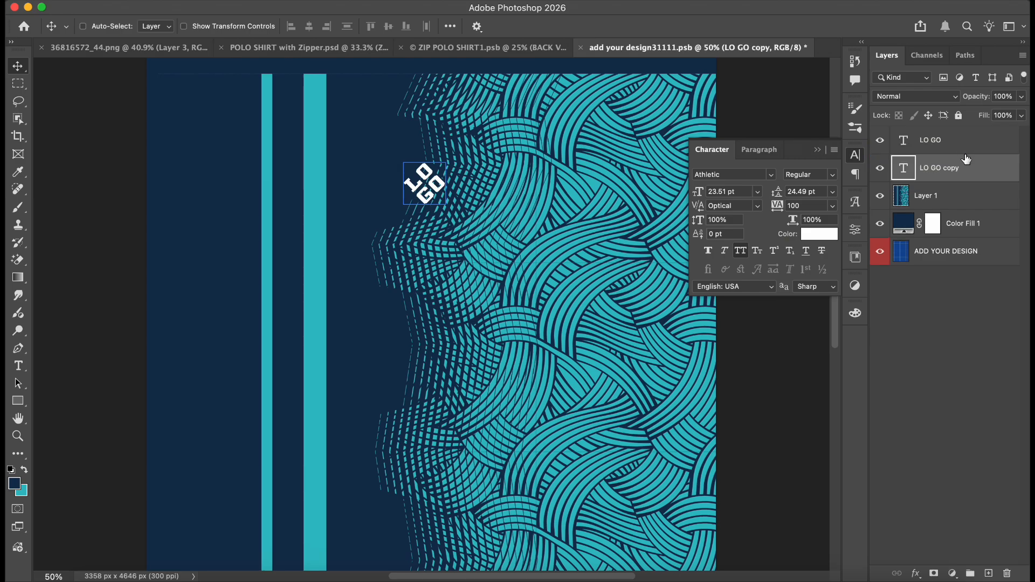
pyautogui.doubleClick(907, 172)
pyautogui.press('Escape')
pyautogui.press('v')
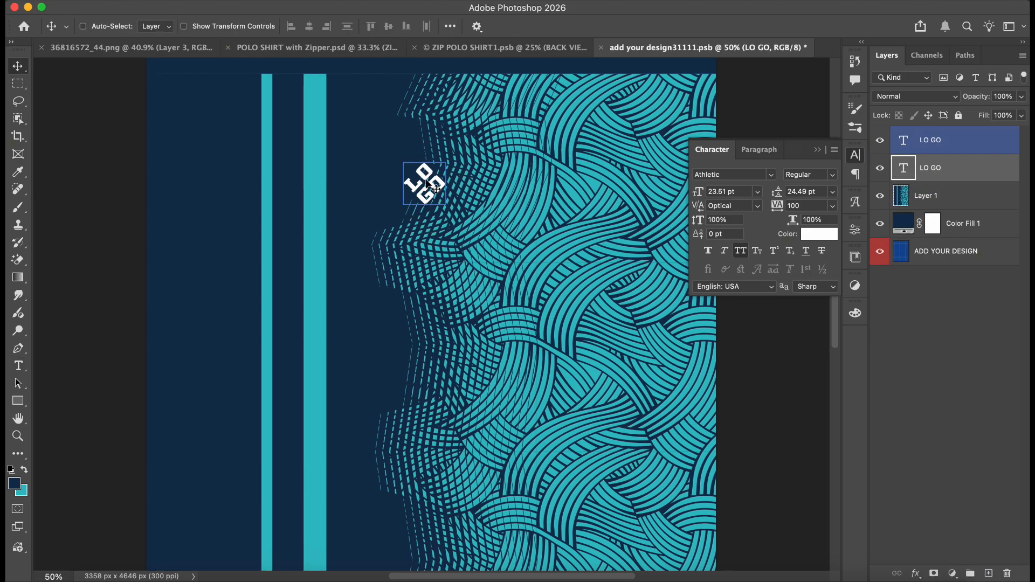
pyautogui.moveTo(426, 183); pyautogui.dragTo(426, 248)
pyautogui.press('super+t')
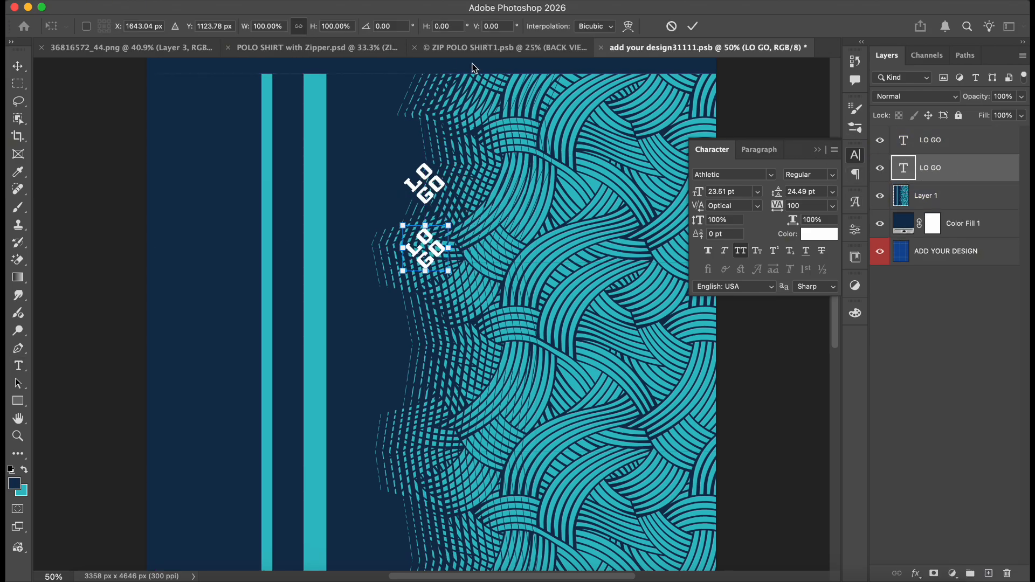
pyautogui.press('Return')
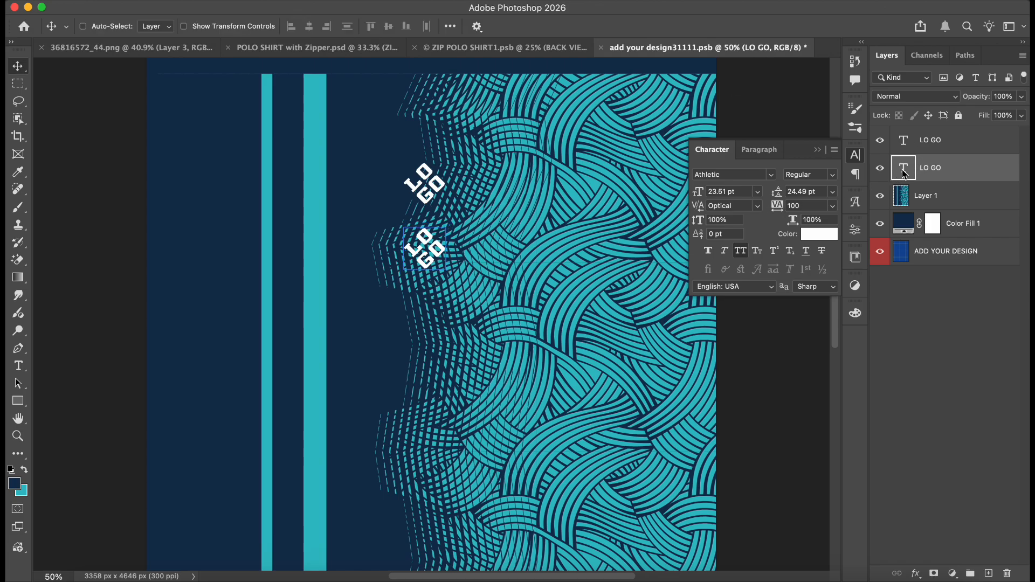
pyautogui.doubleClick(902, 167)
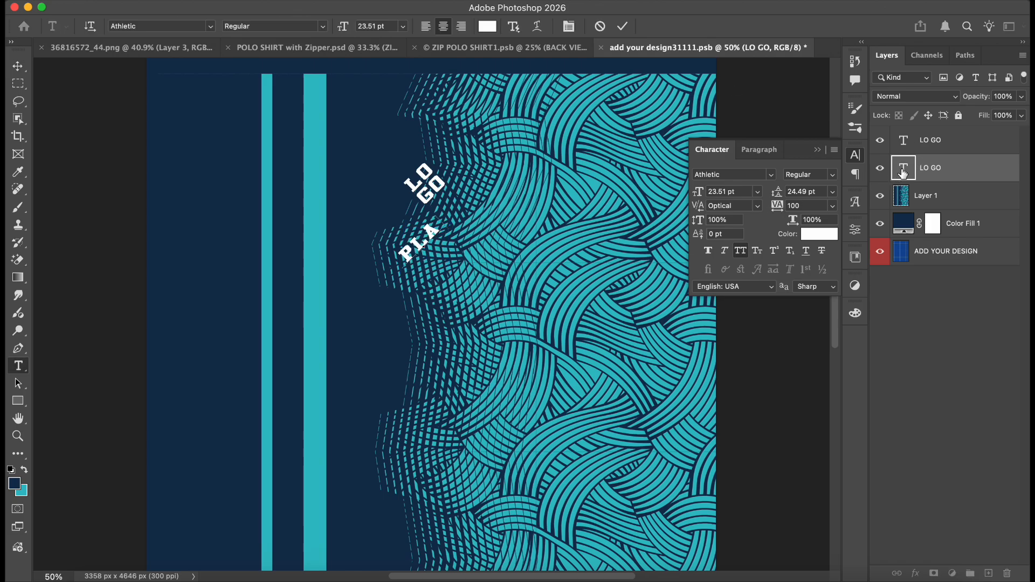
pyautogui.press('Escape')
pyautogui.press('v')
pyautogui.press('Delete')
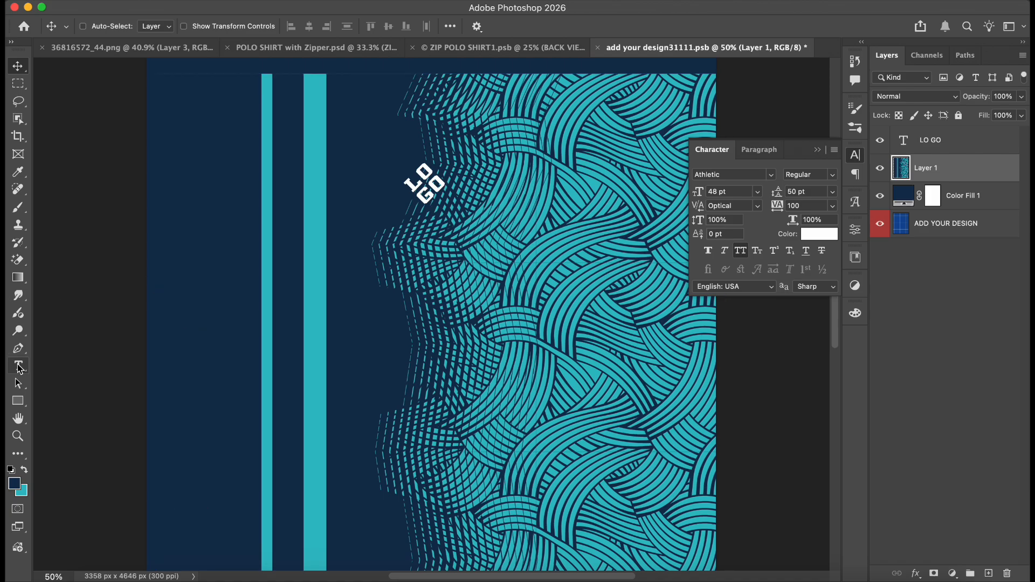
# Step: Add white Athletic 48 pt text reading PLAYER NAME below the LO GO text and set its tracking to 25
pyautogui.press('t')
pyautogui.click(356, 261)
pyautogui.write('PLAYER')
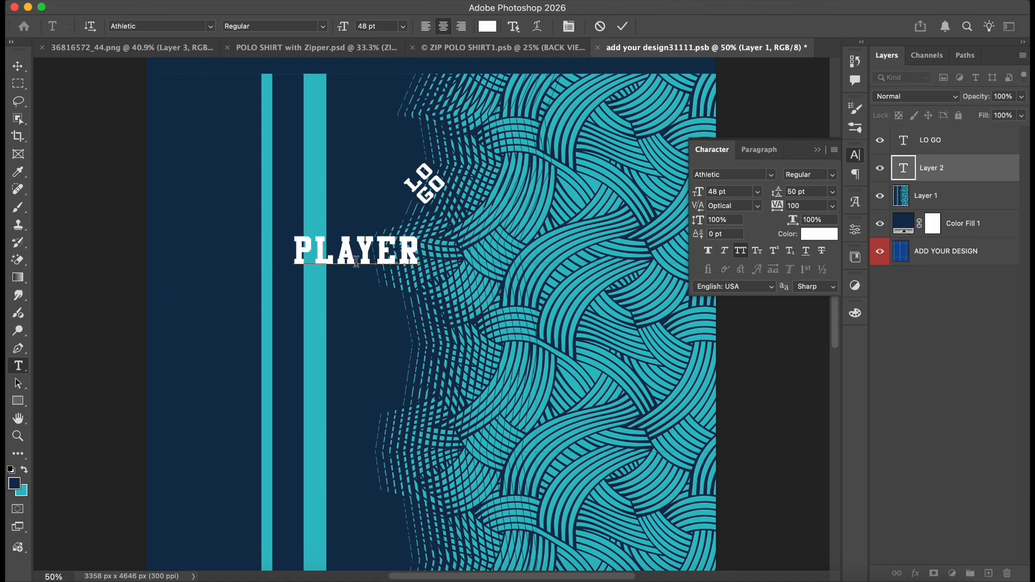
pyautogui.write(' Name')
pyautogui.press('Escape')
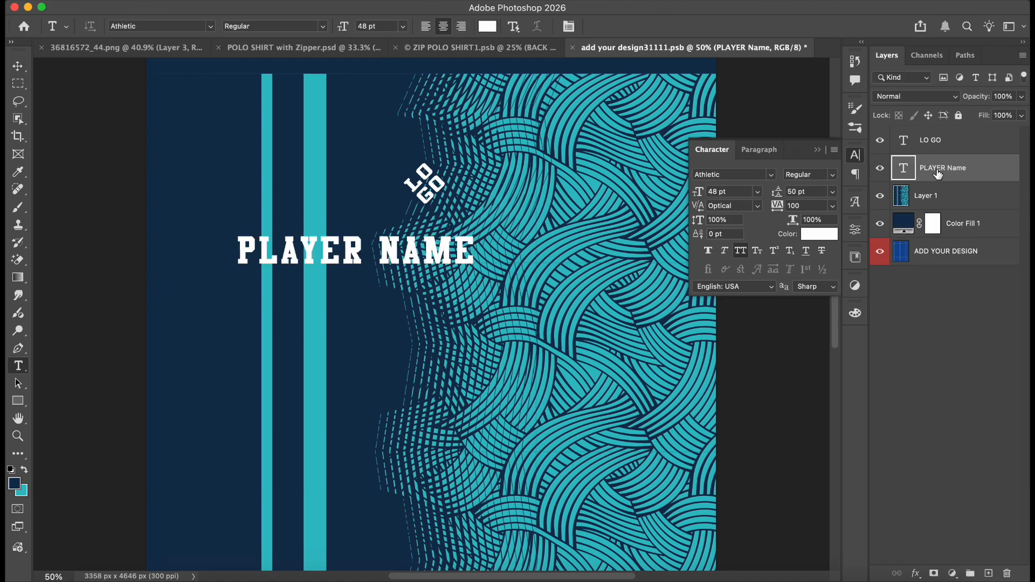
pyautogui.click(833, 205)
pyautogui.click(810, 349)
# Step: Scale the PLAYER NAME text to about 139% and center it horizontally beneath the LO GO text
pyautogui.hotkey('ctrl', 't')
pyautogui.moveTo(461, 250); pyautogui.dragTo(516, 244)
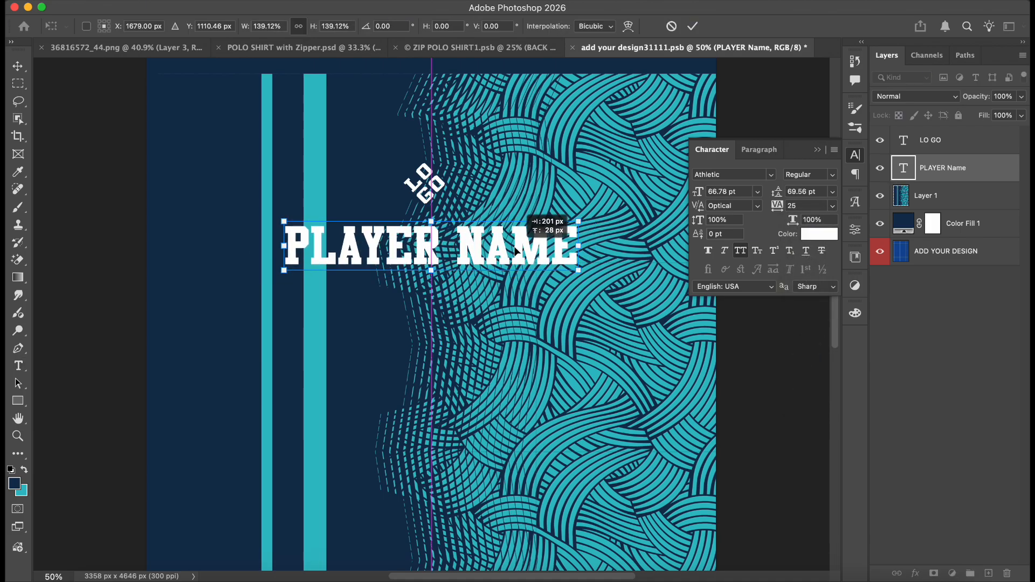
pyautogui.press('Return')
pyautogui.press('v')
pyautogui.hotkey('shift', 'Down')
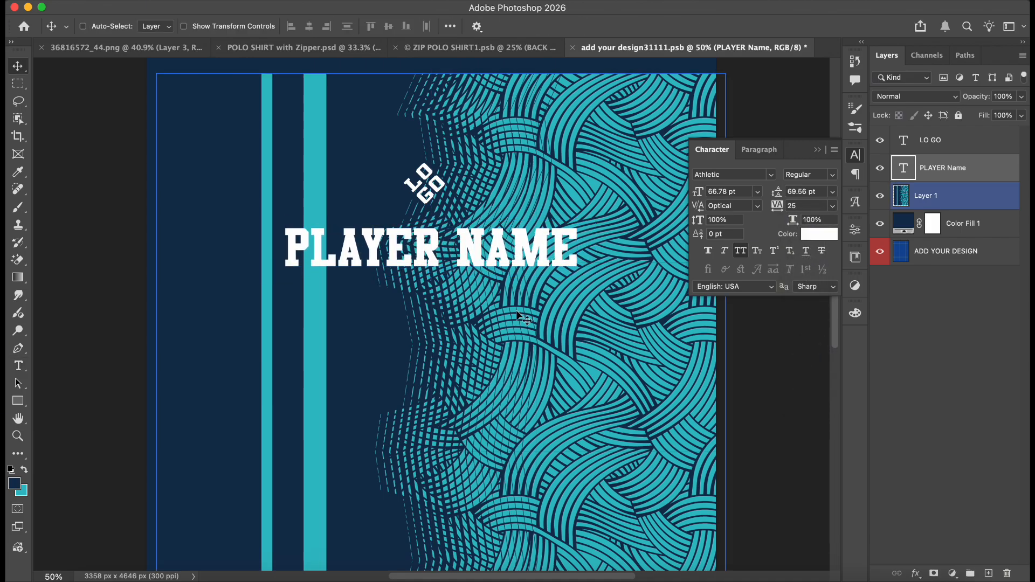
# Step: Add a 20 px teal Stroke effect positioned Outside to the PLAYER NAME text
pyautogui.click(915, 572)
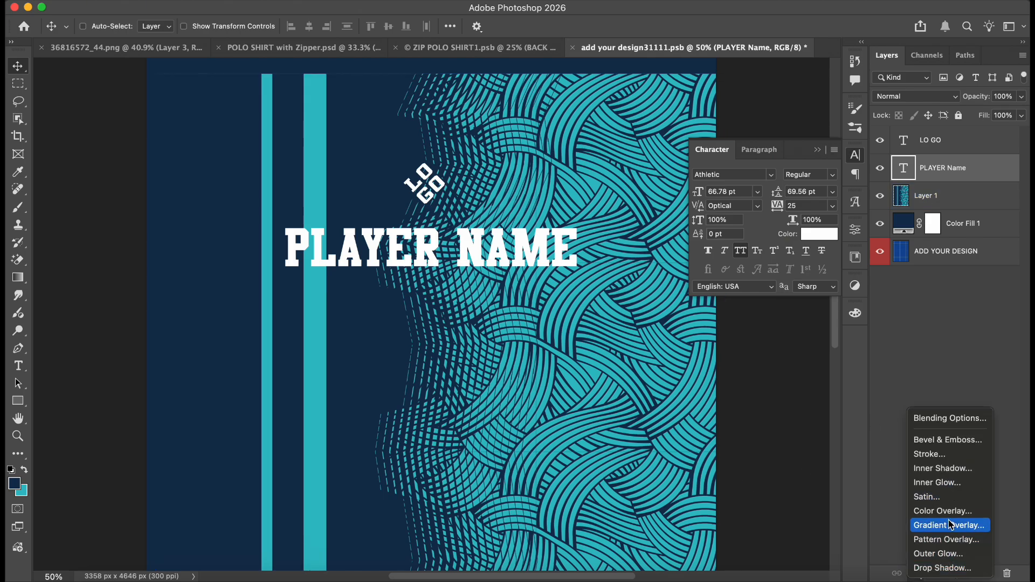
pyautogui.click(941, 455)
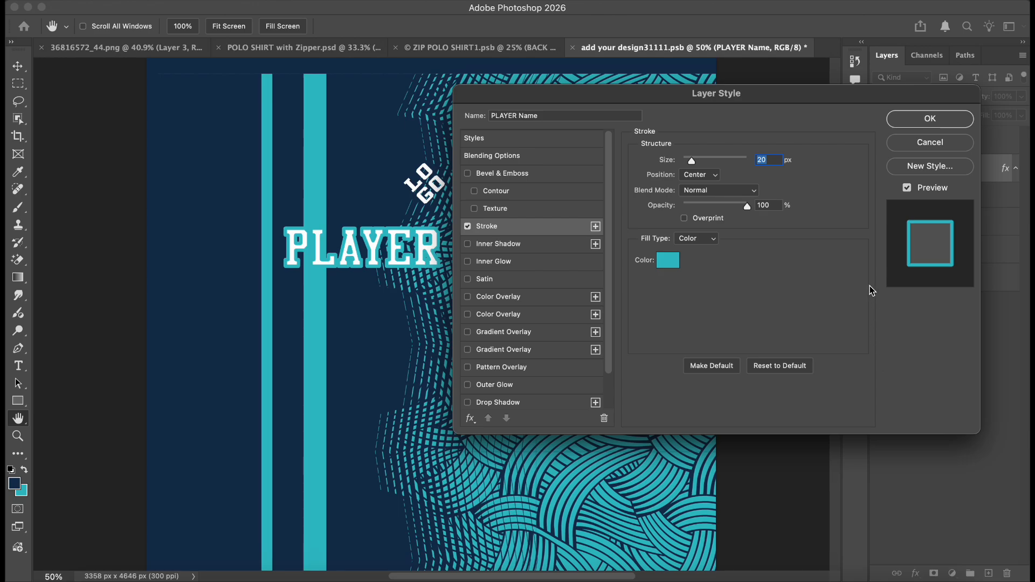
pyautogui.click(701, 174)
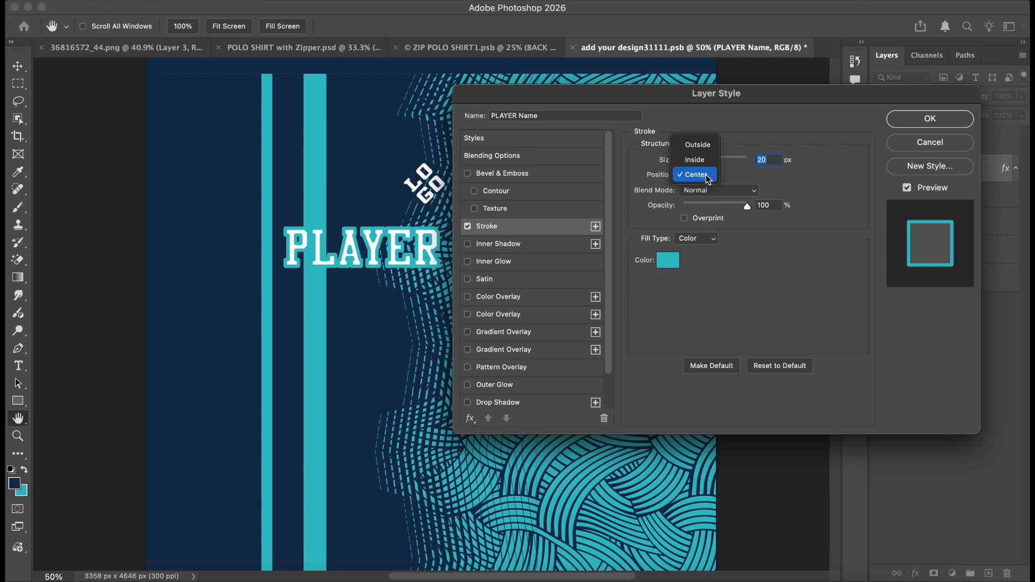
pyautogui.click(698, 145)
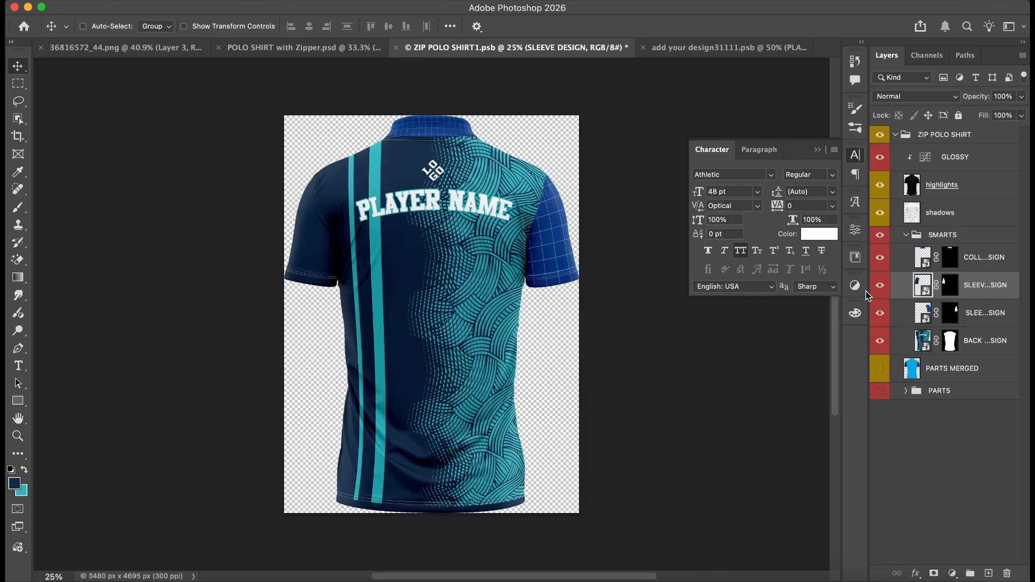
# Step: Open the remaining blue sleeve's design and copy the full teal wave pattern into it from 36816572_44.png
pyautogui.doubleClick(922, 312)
pyautogui.click(78, 48)
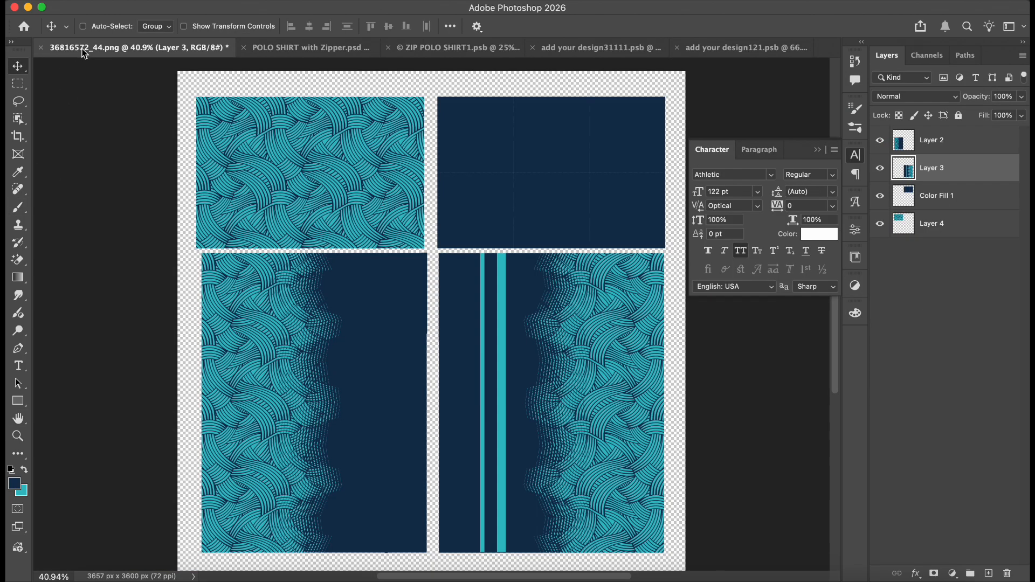
pyautogui.keyDown('super'); pyautogui.click(326, 166); pyautogui.keyUp('super')
pyautogui.keyDown('super'); pyautogui.click(383, 185); pyautogui.keyUp('super')
pyautogui.moveTo(658, 126); pyautogui.dragTo(468, 320)
# Step: Rotate the sleeve pattern 90°, scale it to about 129% to cover the canvas, save, and check it on the shirt back
pyautogui.press('super+t')
pyautogui.moveTo(634, 294); pyautogui.dragTo(477, 488)
pyautogui.moveTo(554, 315); pyautogui.dragTo(594, 315)
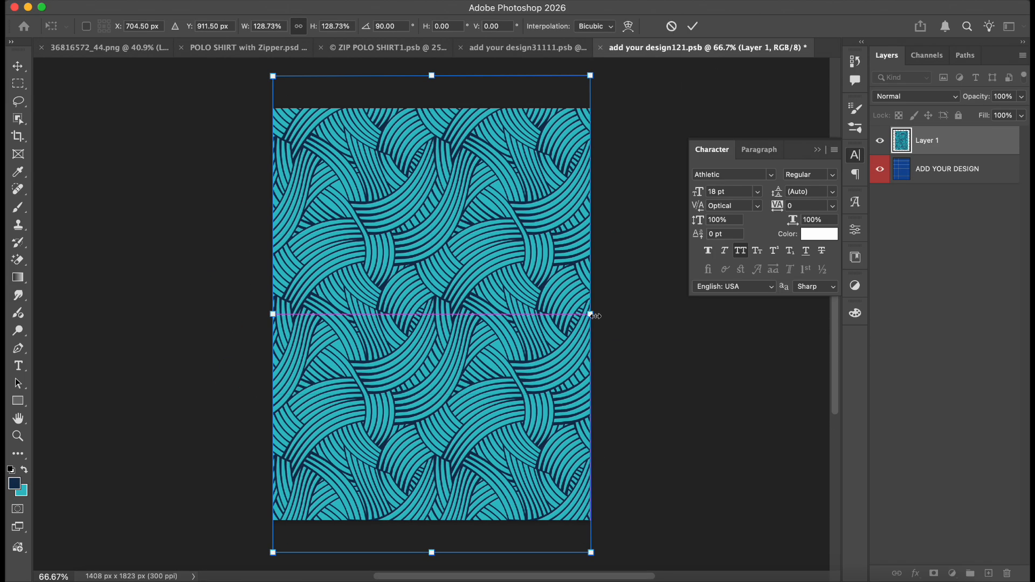
pyautogui.press('Return')
pyautogui.press('super+s')
pyautogui.click(380, 49)
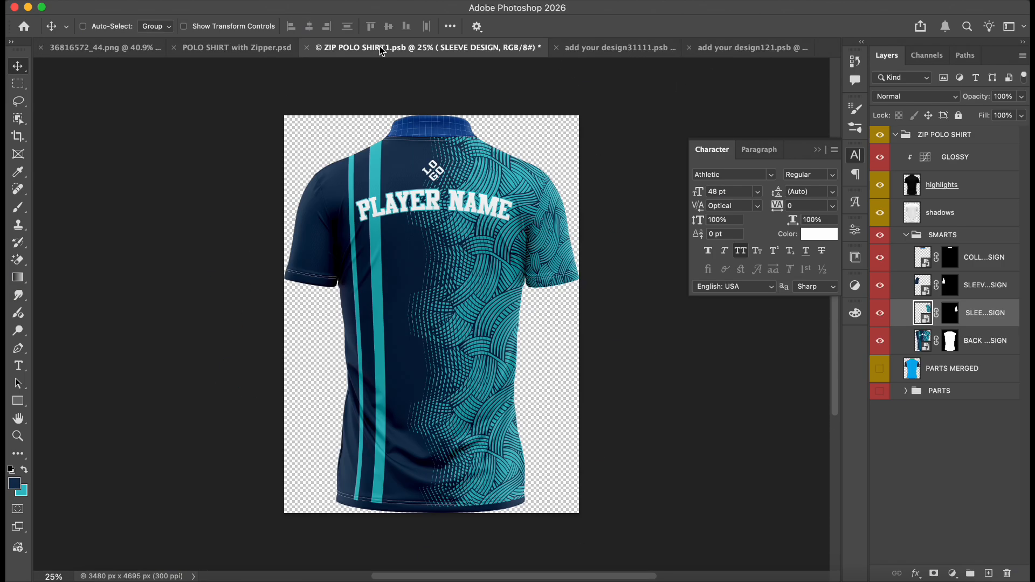
# Step: Add a navy 13304f solid color fill to the back shirt's collar design, then save and close it
pyautogui.doubleClick(923, 257)
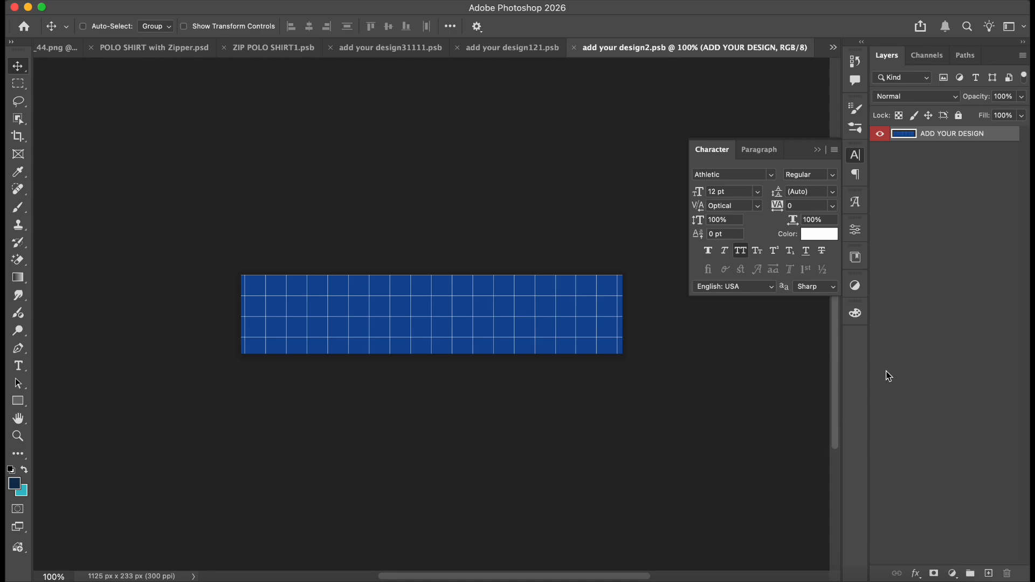
pyautogui.click(951, 574)
pyautogui.click(948, 539)
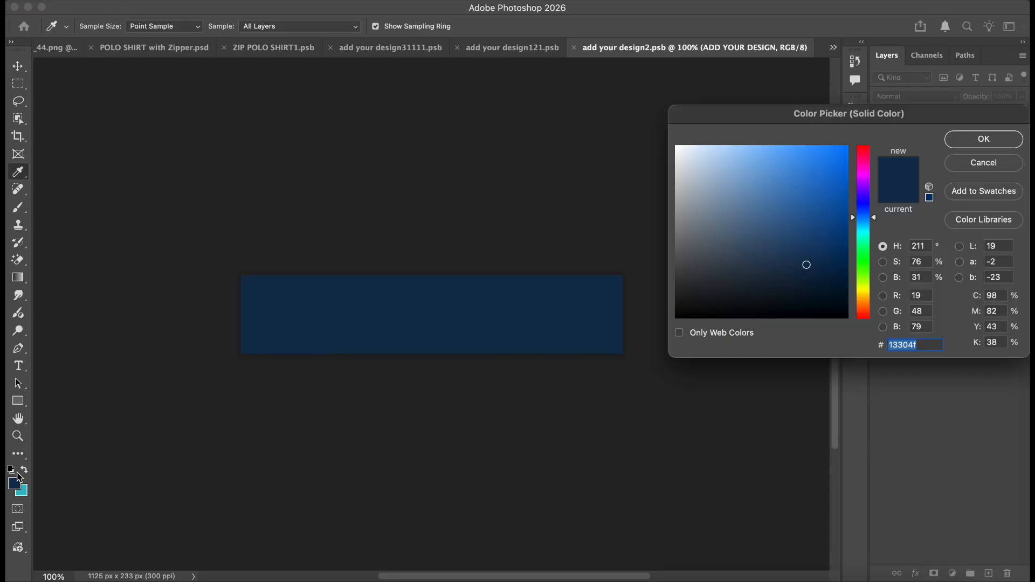
pyautogui.press('Return')
pyautogui.press('super+s')
pyautogui.press('super+w')
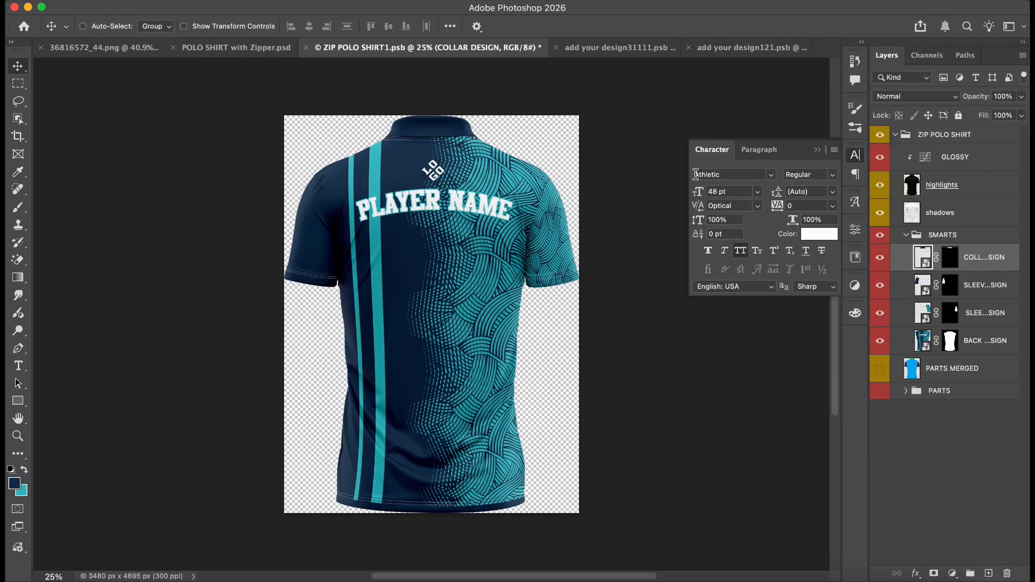
# Step: Rotate the arched PLAYER NAME text slightly clockwise in the back design, save, and check it on the shirt back
pyautogui.click(614, 47)
pyautogui.press('super+t')
pyautogui.moveTo(621, 232); pyautogui.dragTo(619, 238)
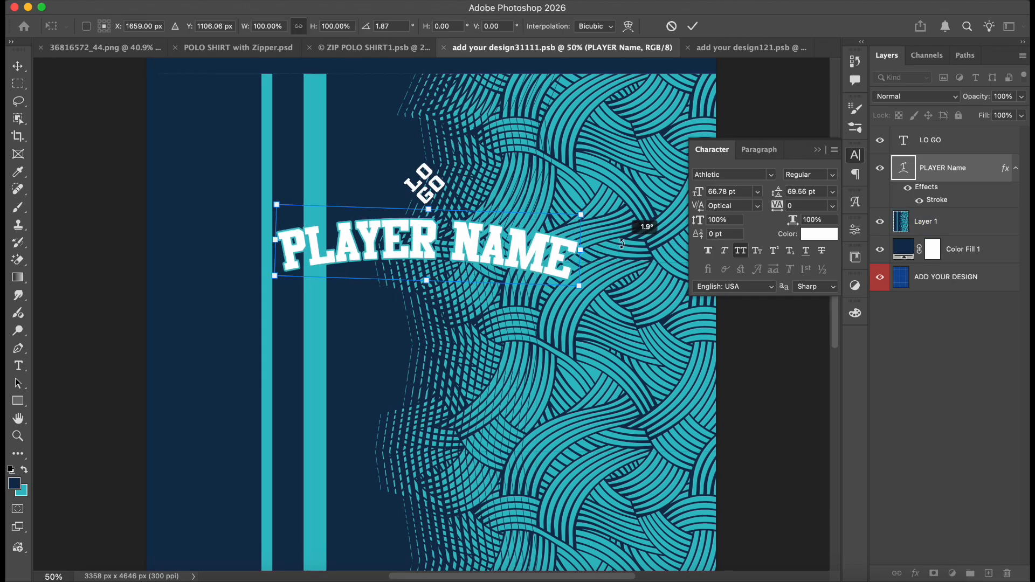
pyautogui.press('Return')
pyautogui.press('super+s')
pyautogui.hotkey('ctrl', 'shift', 'Tab')
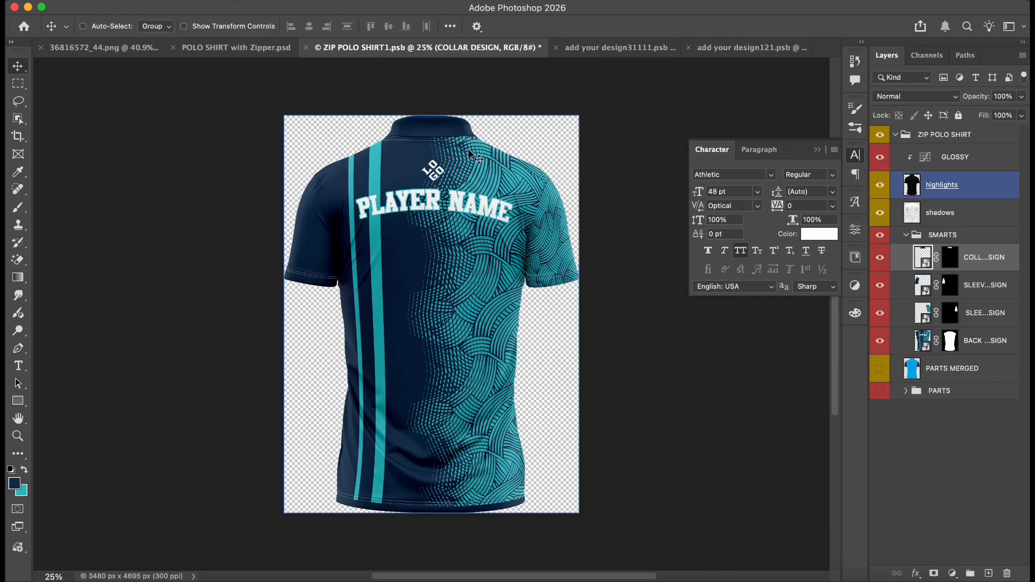
# Step: Save the back shirt, close its design files, and shift the back view right in the front-and-back mockup
pyautogui.press('super+s')
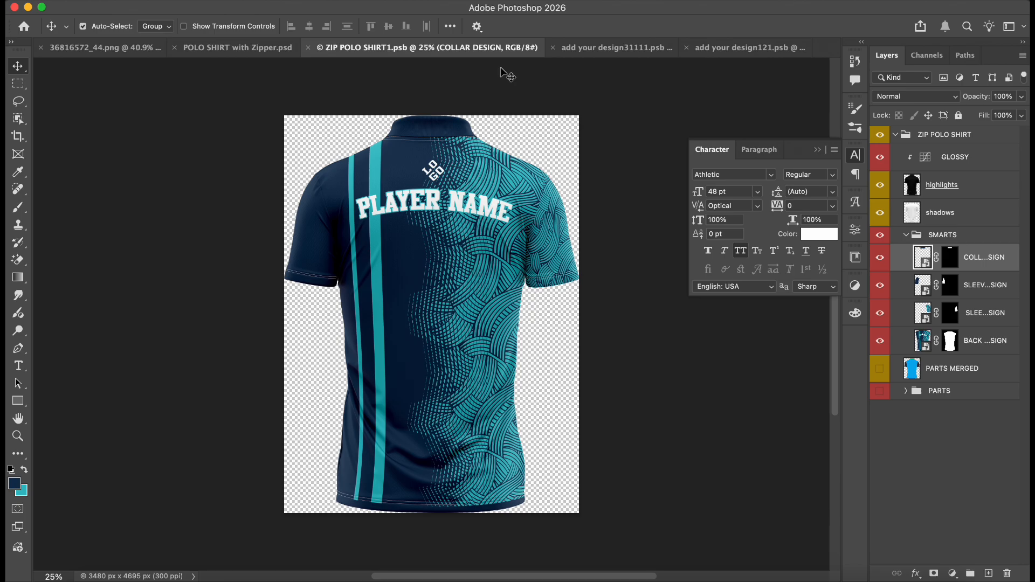
pyautogui.press('super+w')
pyautogui.press('super+w')
pyautogui.press('super+w')
pyautogui.click(448, 50)
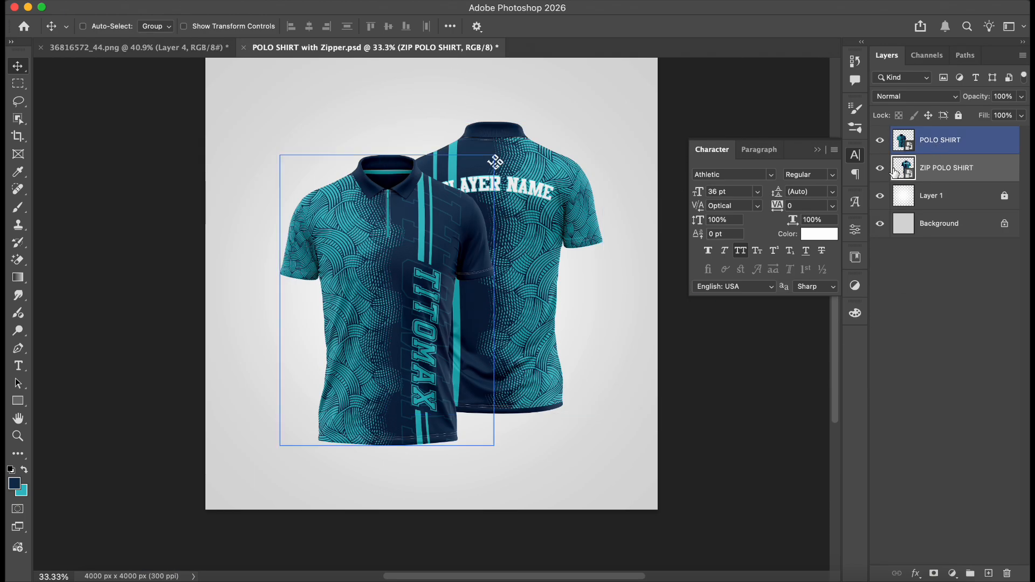
pyautogui.click(910, 151)
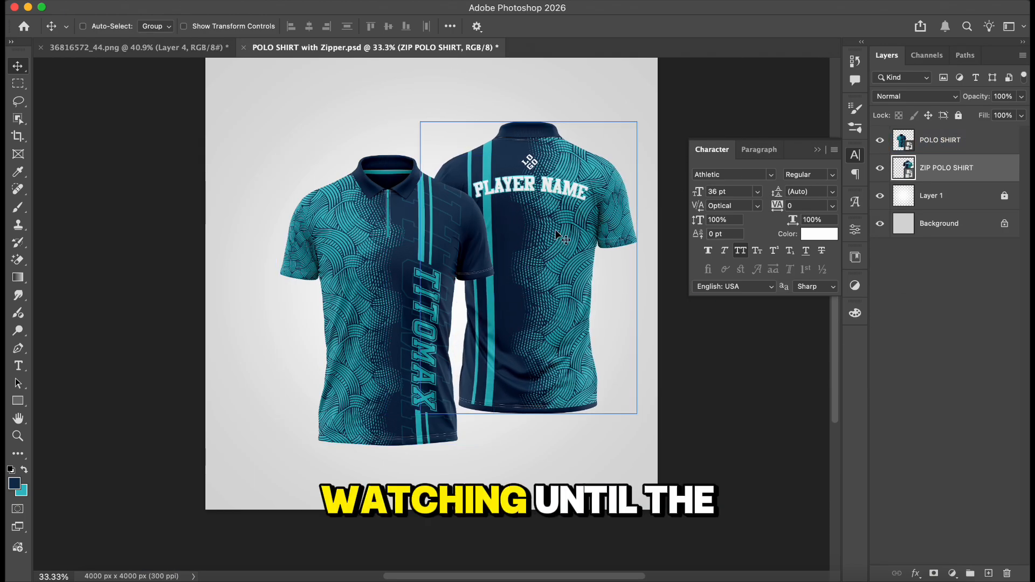